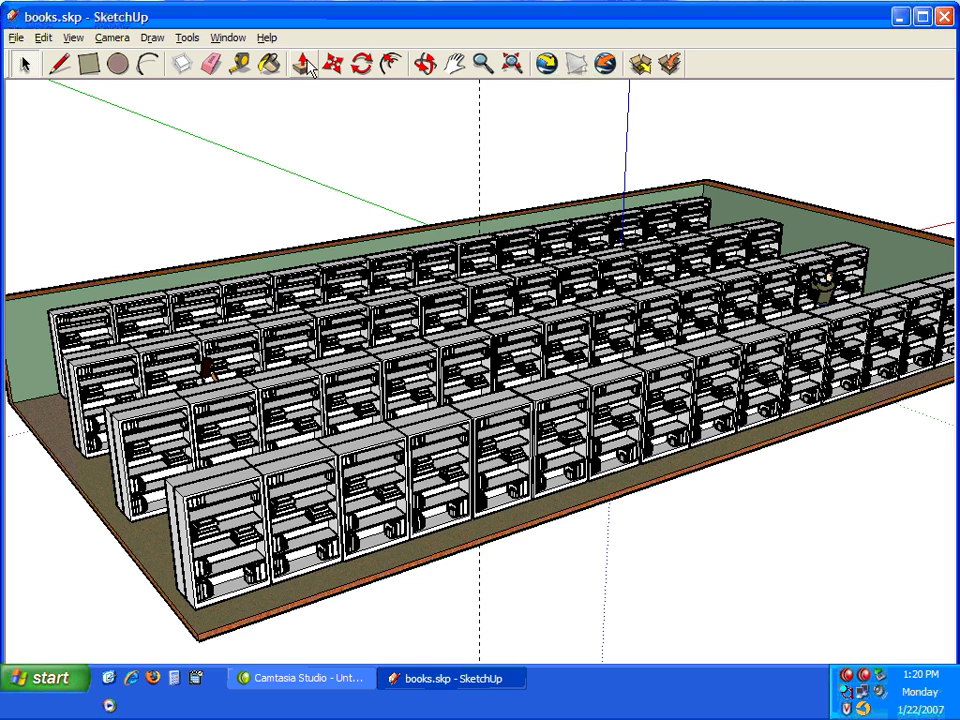
# - Orbit around the bookshelf room and measure along the front floor edge
pyautogui.moveTo(440, 350)
pyautogui.mouseDown(button='middle')
pyautogui.moveTo(580, 460)
pyautogui.moveTo(805, 435)
pyautogui.moveTo(525, 390)
pyautogui.mouseUp(button='middle')
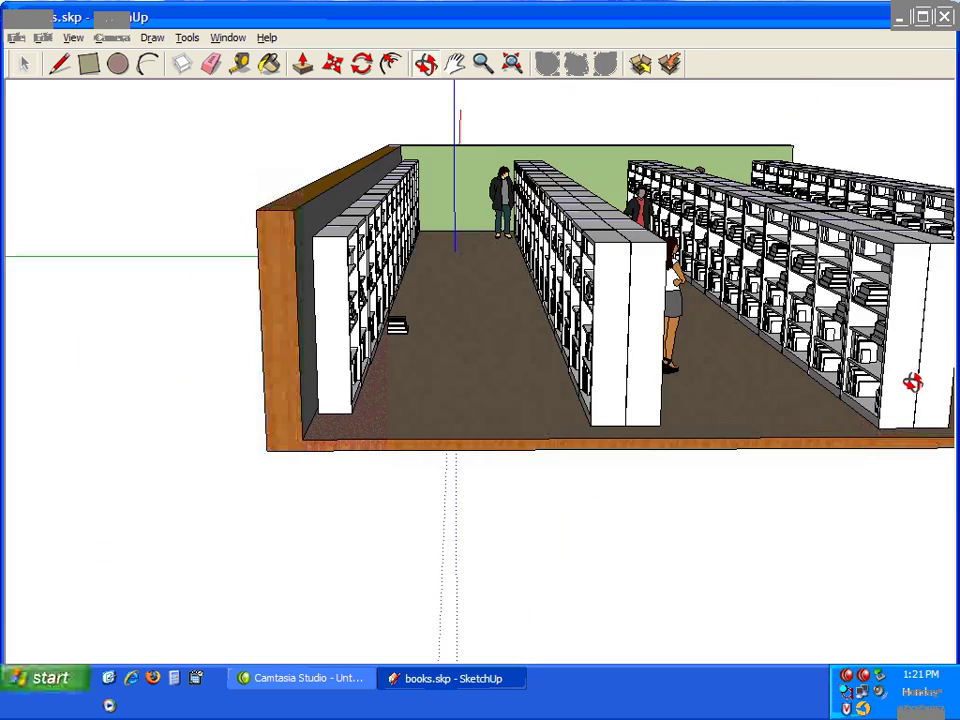
pyautogui.moveTo(447, 422)
pyautogui.mouseDown(button='middle')
pyautogui.moveTo(836, 386)
pyautogui.moveTo(667, 376)
pyautogui.mouseUp(button='middle')
pyautogui.moveTo(658, 379)
pyautogui.mouseDown()
pyautogui.moveTo(513, 415)
pyautogui.moveTo(150, 332)
pyautogui.mouseUp()
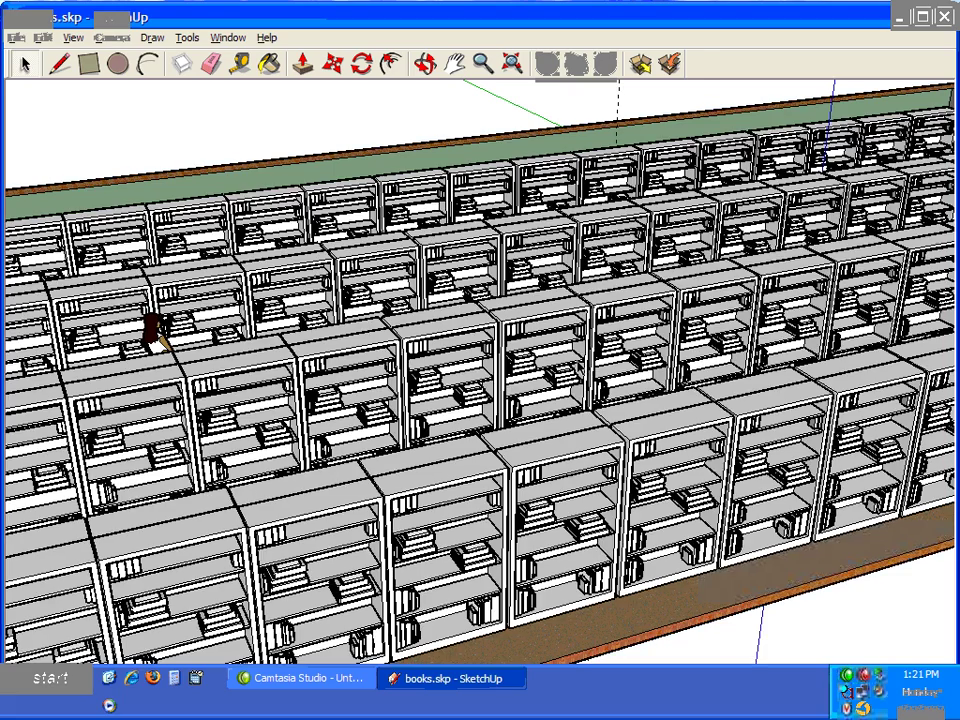
pyautogui.scroll(-3, 285, 336)
pyautogui.scroll(1, 283, 340)
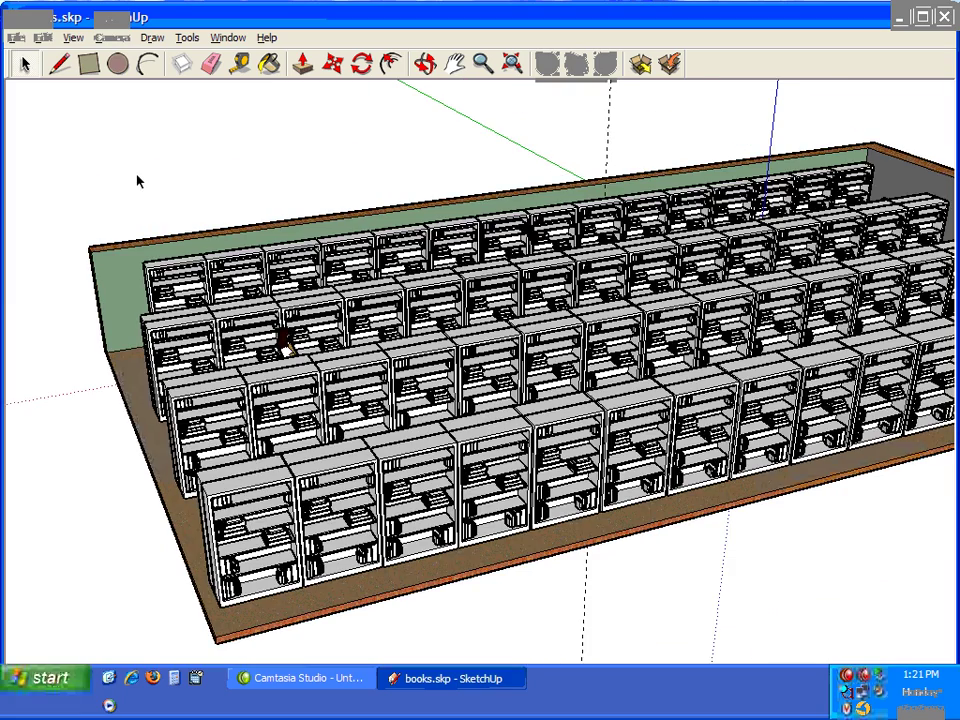
pyautogui.scroll(-2, 139, 181)
pyautogui.moveTo(139, 181); pyautogui.dragTo(279, 628)
pyautogui.scroll(2, 283, 615)
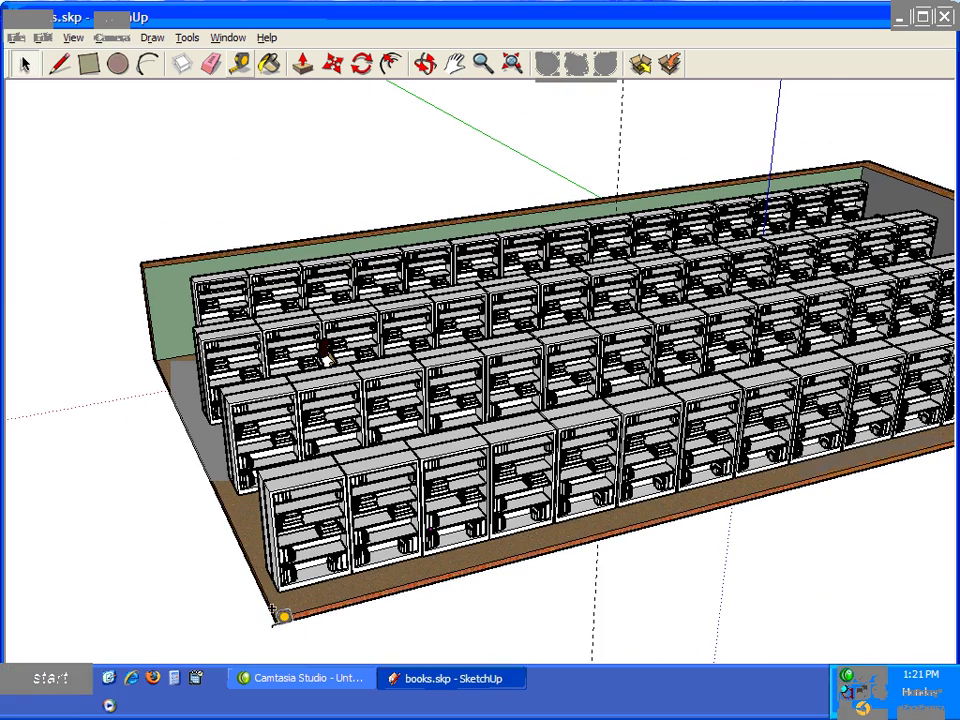
pyautogui.click(283, 615)
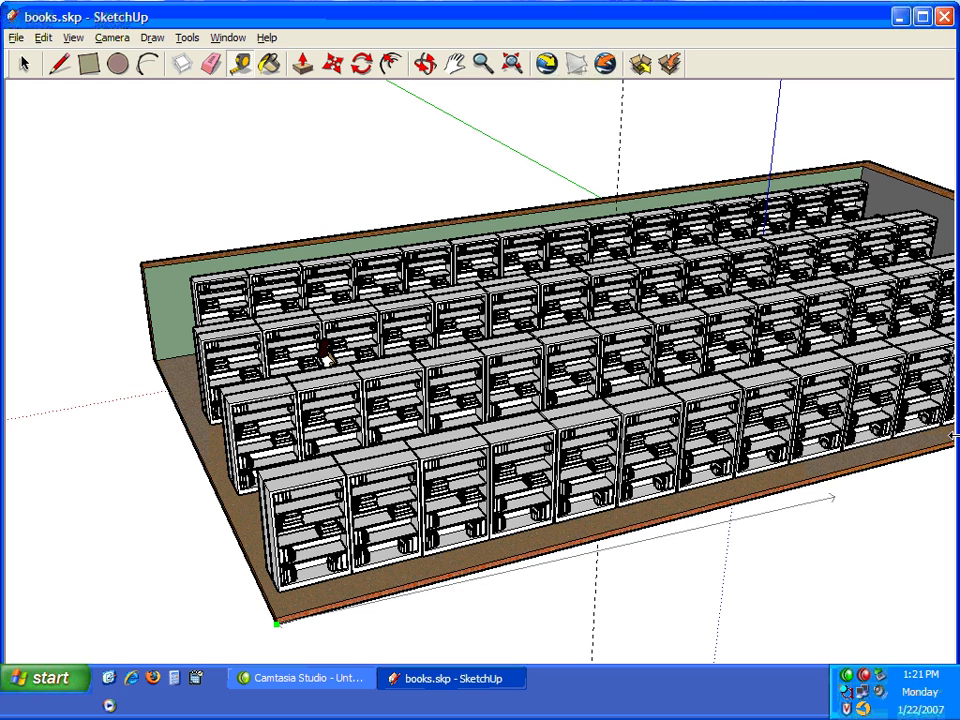
pyautogui.click(893, 450)
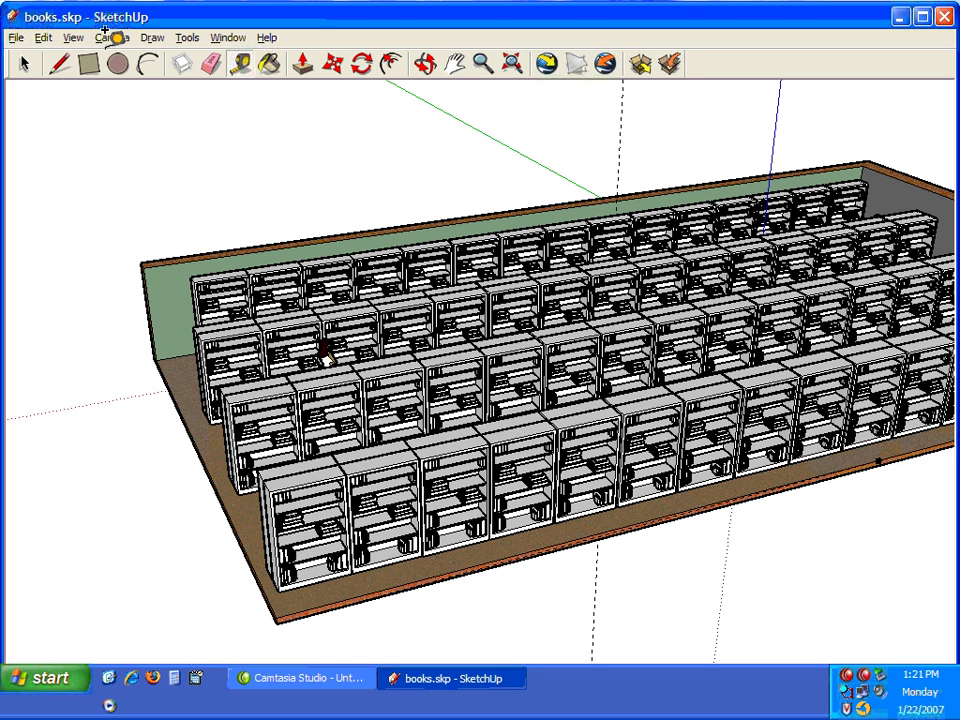
pyautogui.click(21, 66)
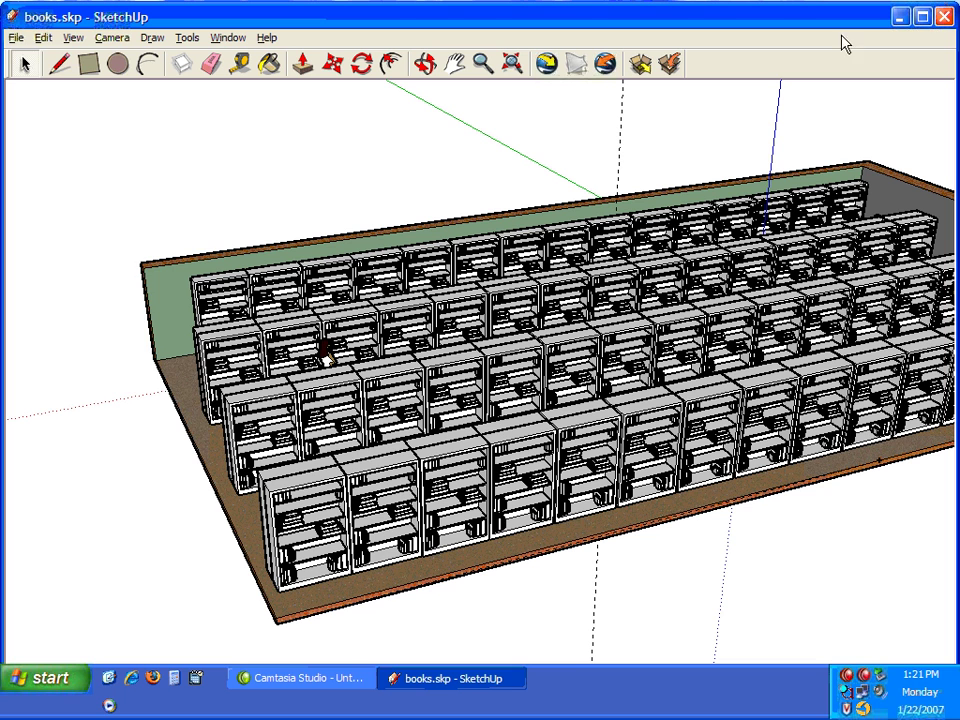
# - Open recent file cluster.skp, discarding changes to the bookshelf room
pyautogui.click(16, 38)
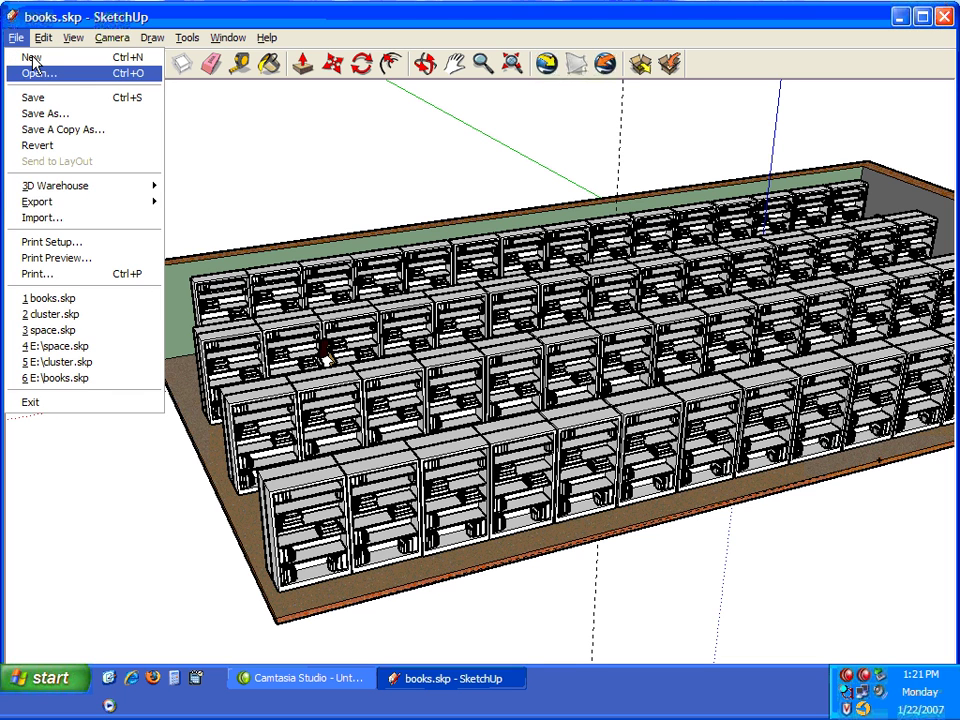
pyautogui.click(81, 314)
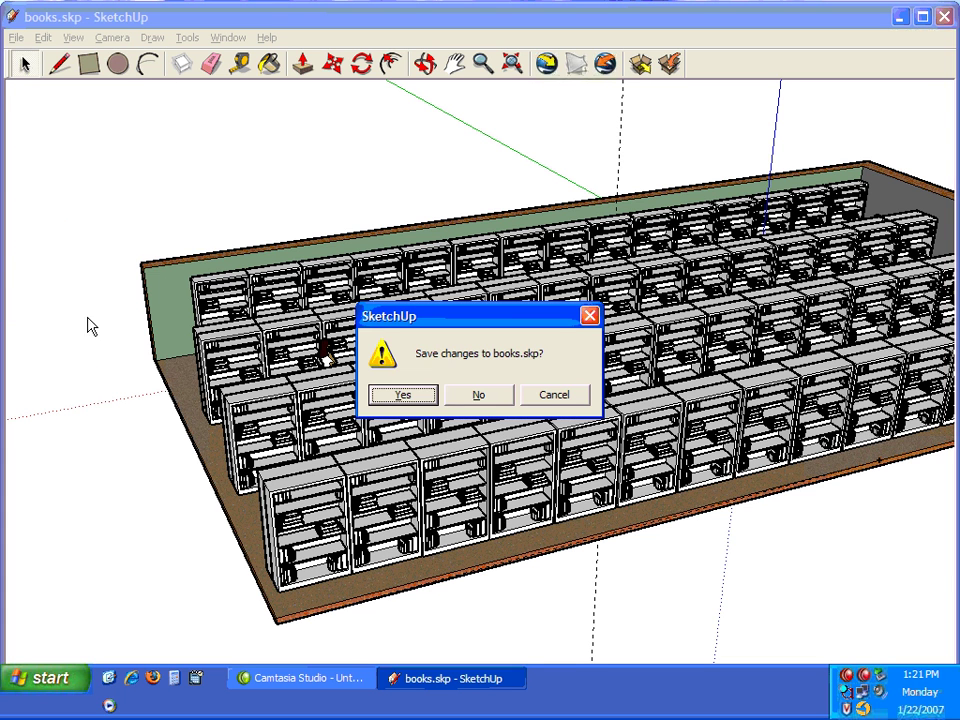
pyautogui.click(477, 390)
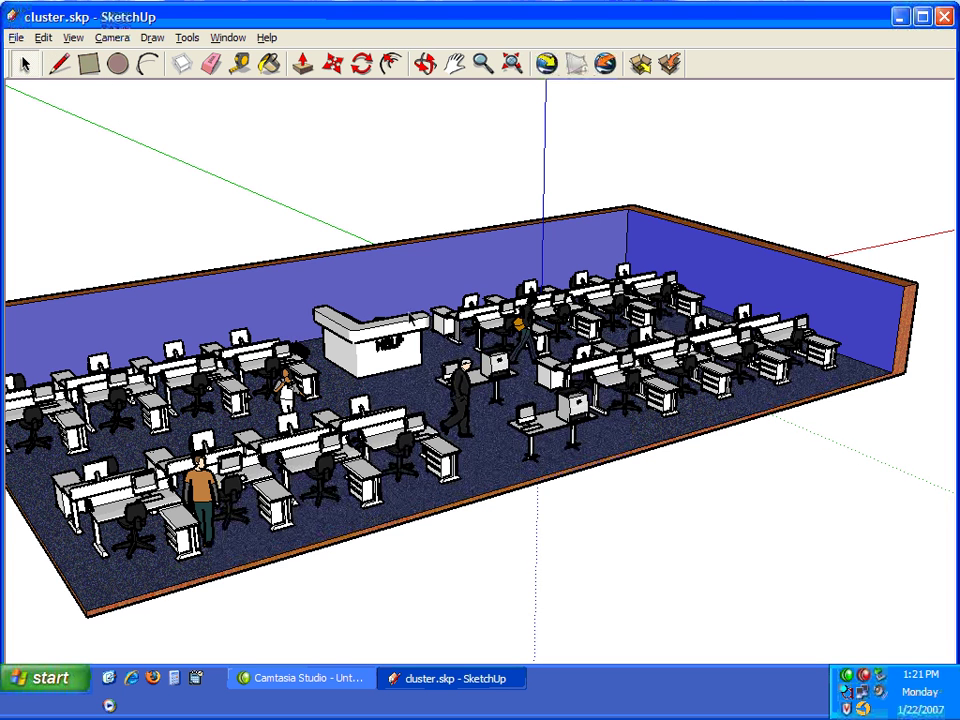
pyautogui.scroll(2, 436, 377)
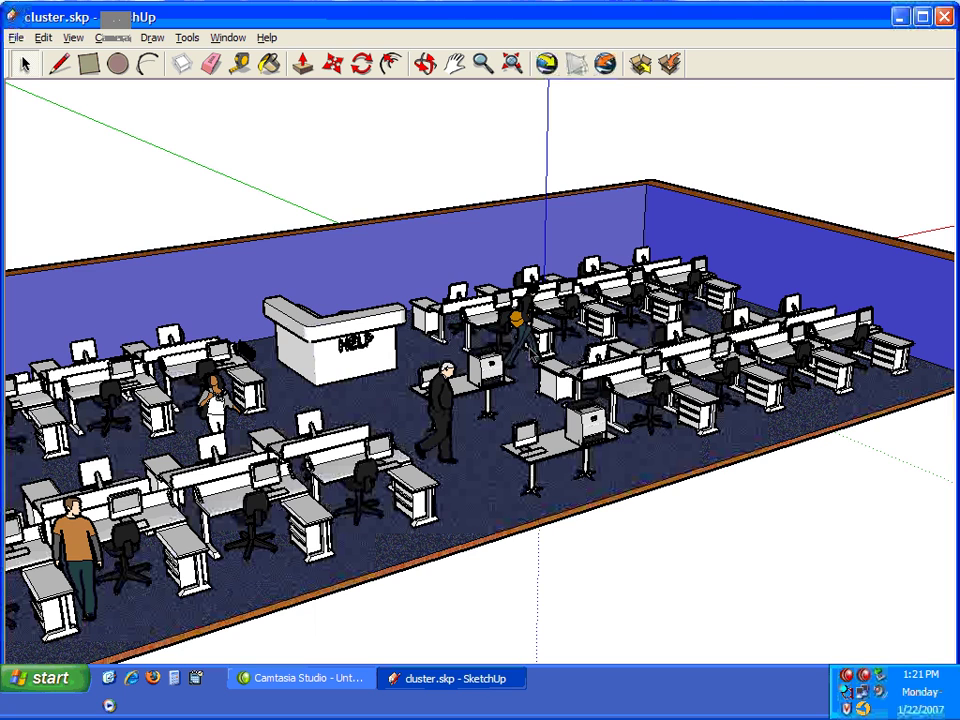
pyautogui.moveTo(436, 377)
pyautogui.mouseDown(button='middle')
pyautogui.moveTo(352, 317)
pyautogui.moveTo(197, 304)
pyautogui.mouseUp(button='middle')
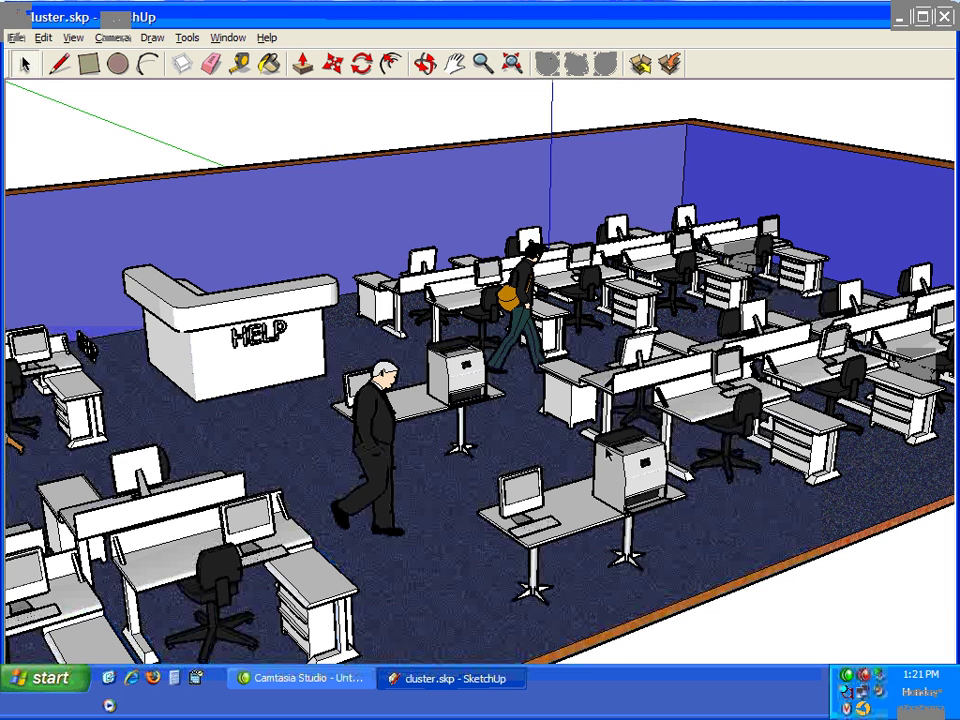
# - Move the printer, monitor and desk slightly left and down, then orbit the view
pyautogui.click(635, 500)
pyautogui.keyDown('shift'); pyautogui.click(515, 490); pyautogui.keyUp('shift')
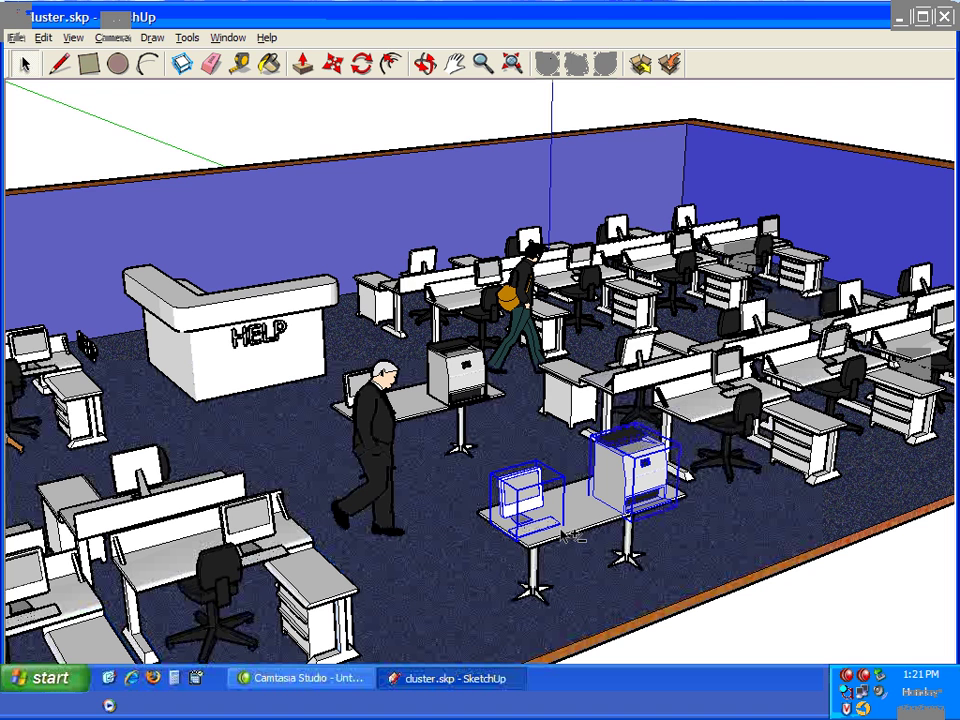
pyautogui.keyDown('shift'); pyautogui.click(568, 530); pyautogui.keyUp('shift')
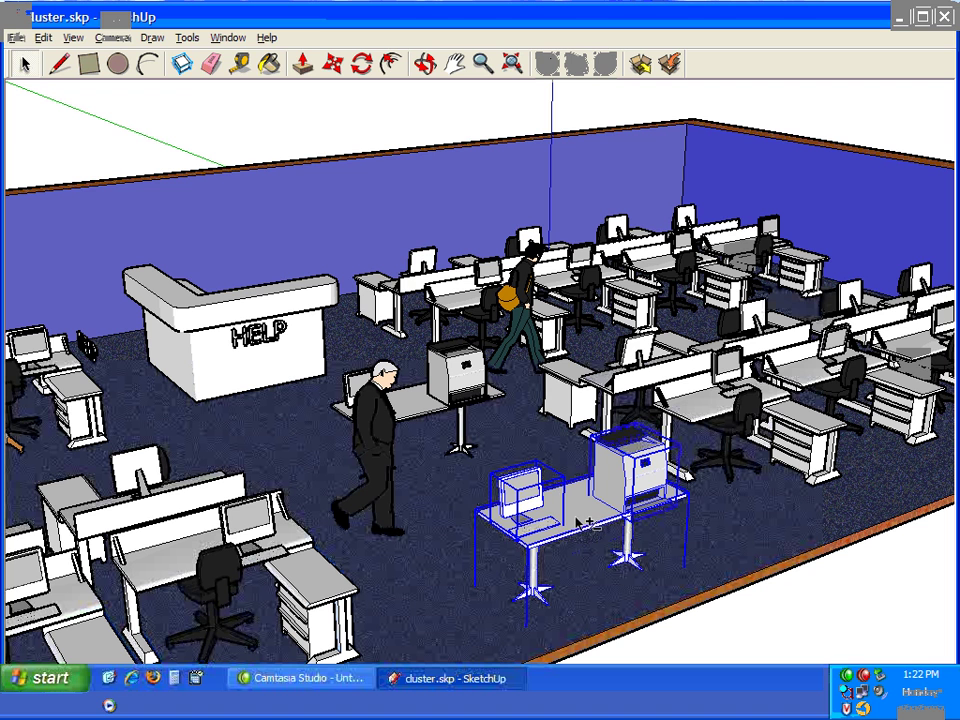
pyautogui.click(333, 63)
pyautogui.moveTo(590, 488); pyautogui.dragTo(577, 477)
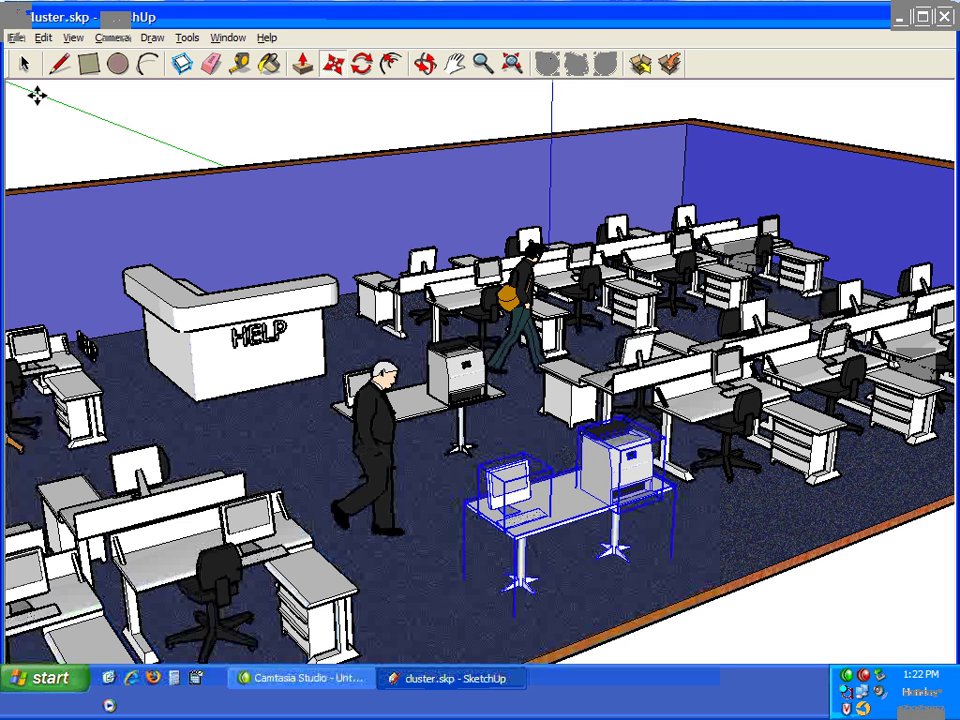
pyautogui.click(25, 62)
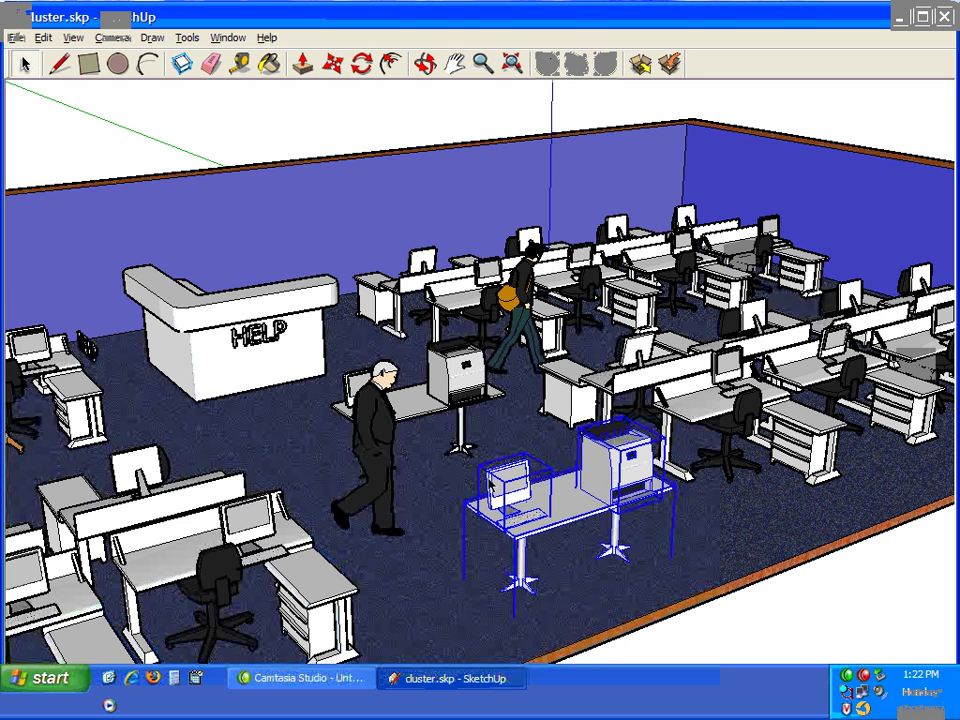
pyautogui.moveTo(439, 561)
pyautogui.mouseDown(button='middle')
pyautogui.moveTo(259, 557)
pyautogui.moveTo(489, 538)
pyautogui.moveTo(956, 534)
pyautogui.moveTo(908, 439)
pyautogui.moveTo(944, 443)
pyautogui.mouseUp(button='middle')
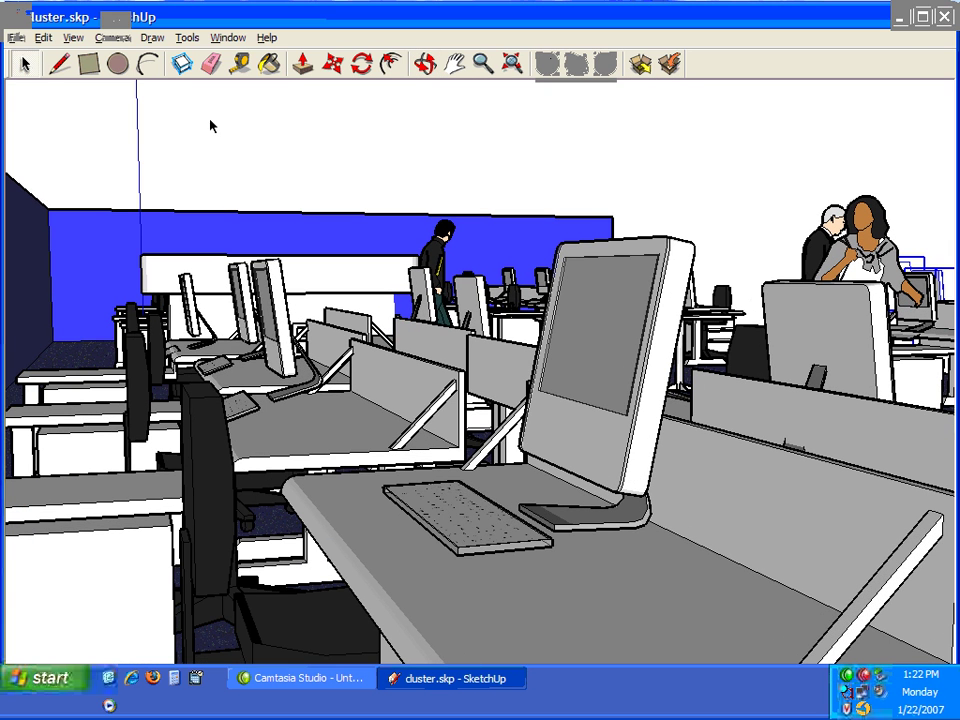
# - Use Camera > Look Around, then open recent space.skp, answering the save prompt
pyautogui.click(118, 40)
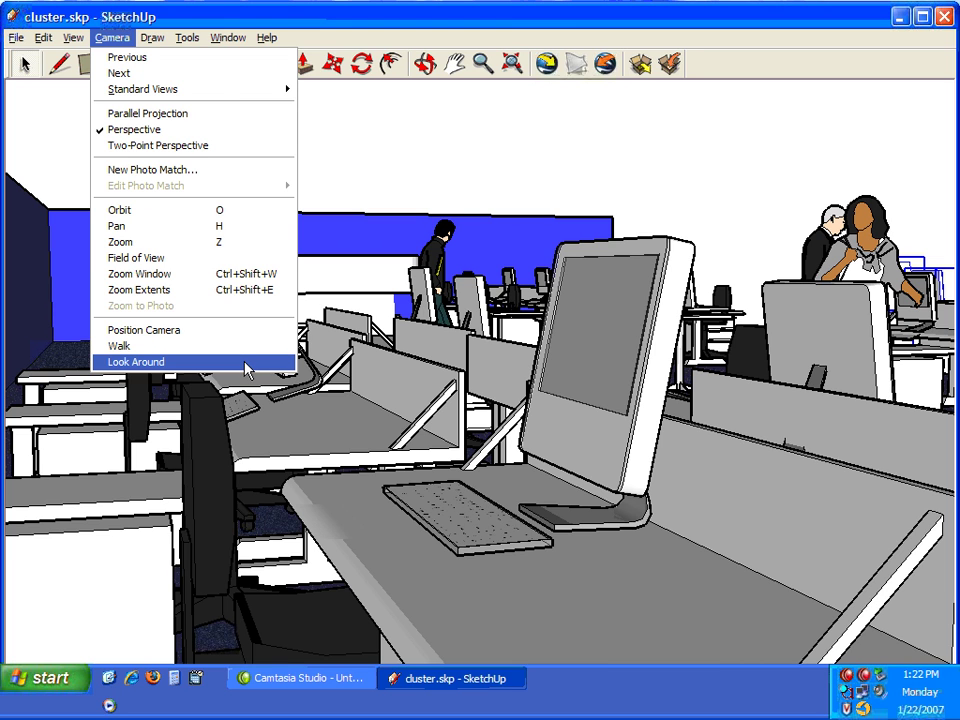
pyautogui.click(247, 362)
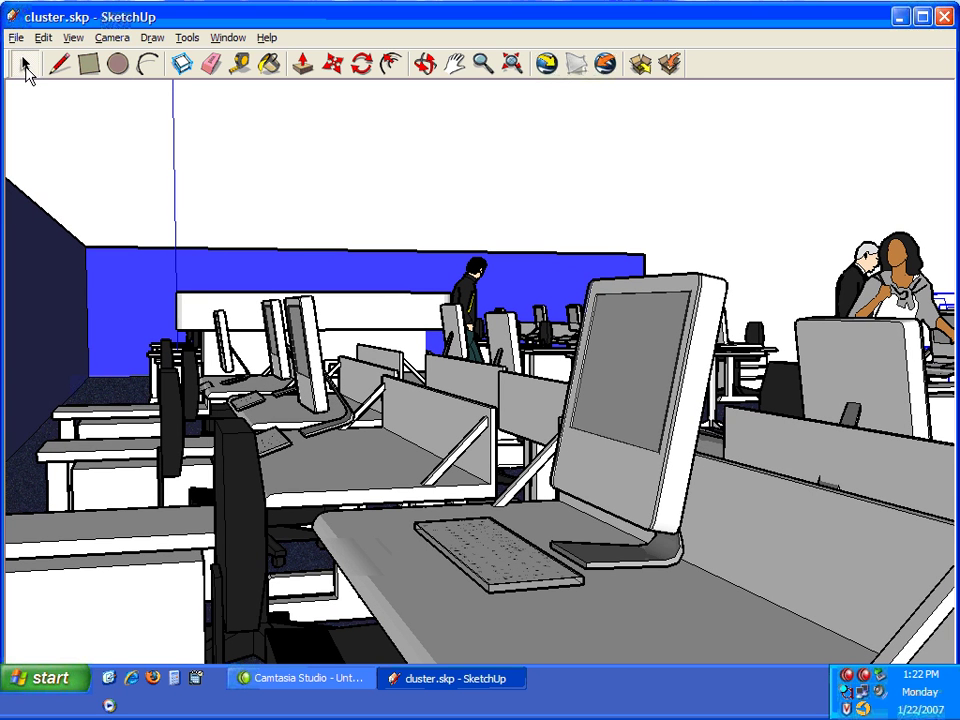
pyautogui.click(14, 37)
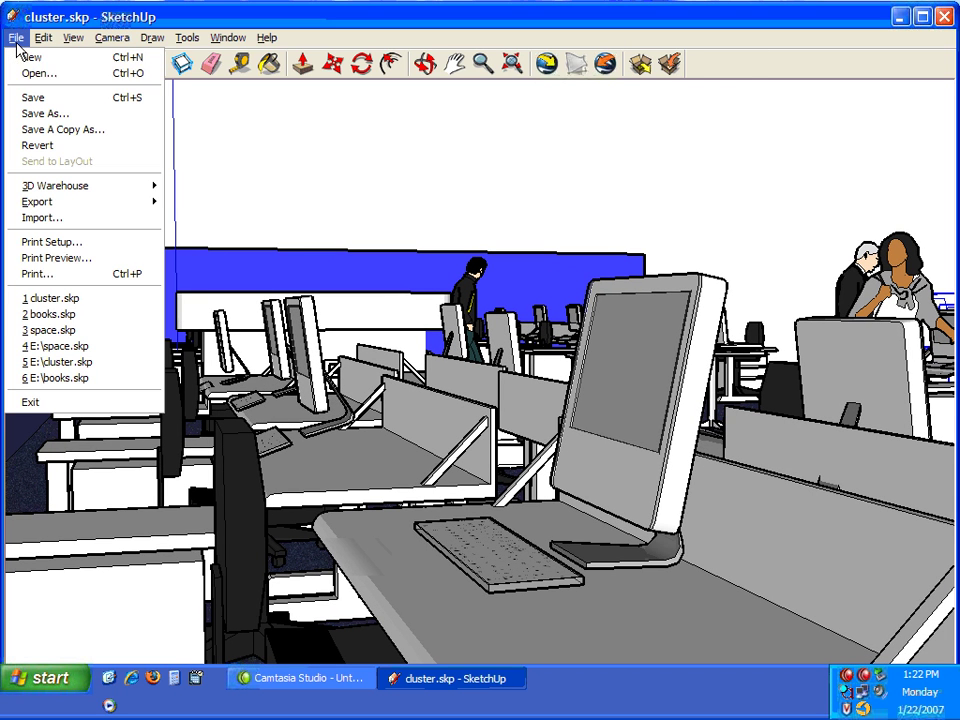
pyautogui.click(90, 333)
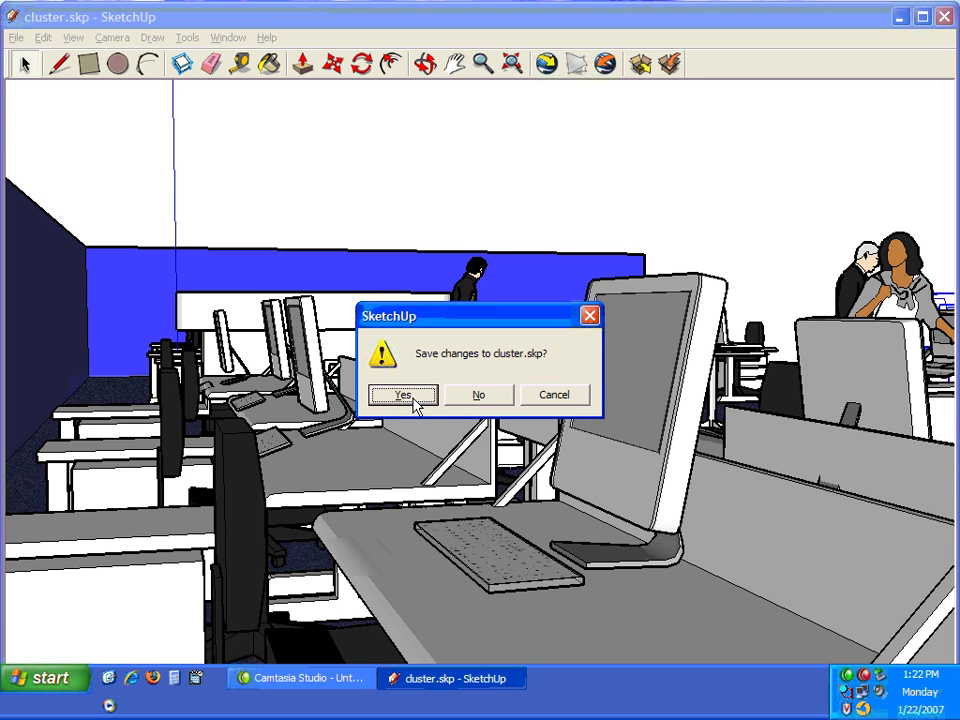
pyautogui.click(484, 394)
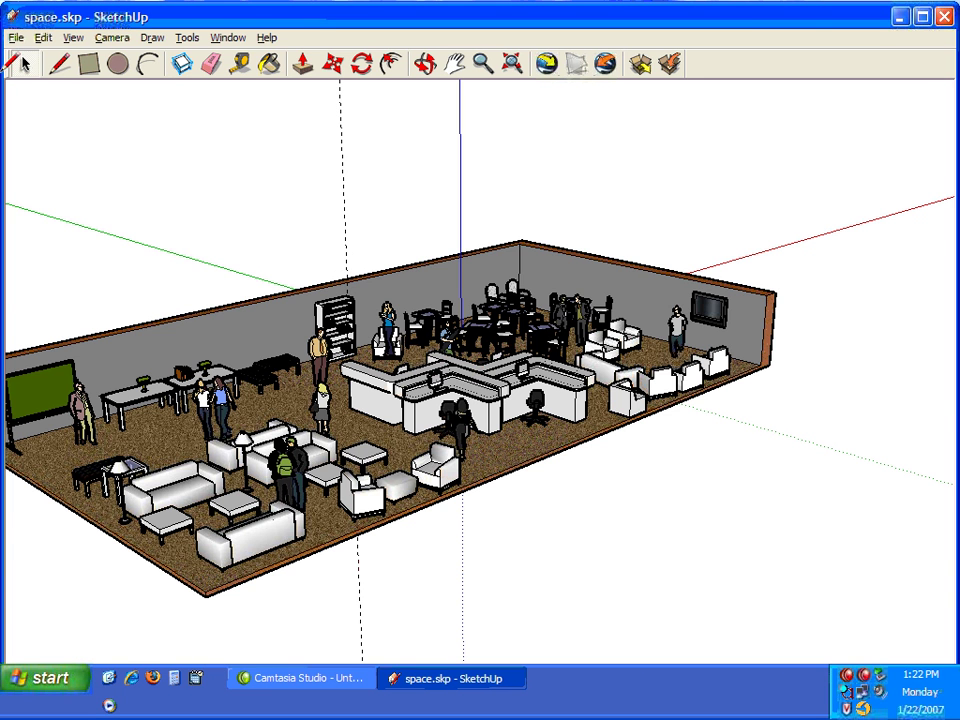
pyautogui.click(24, 64)
pyautogui.scroll(1, 490, 405)
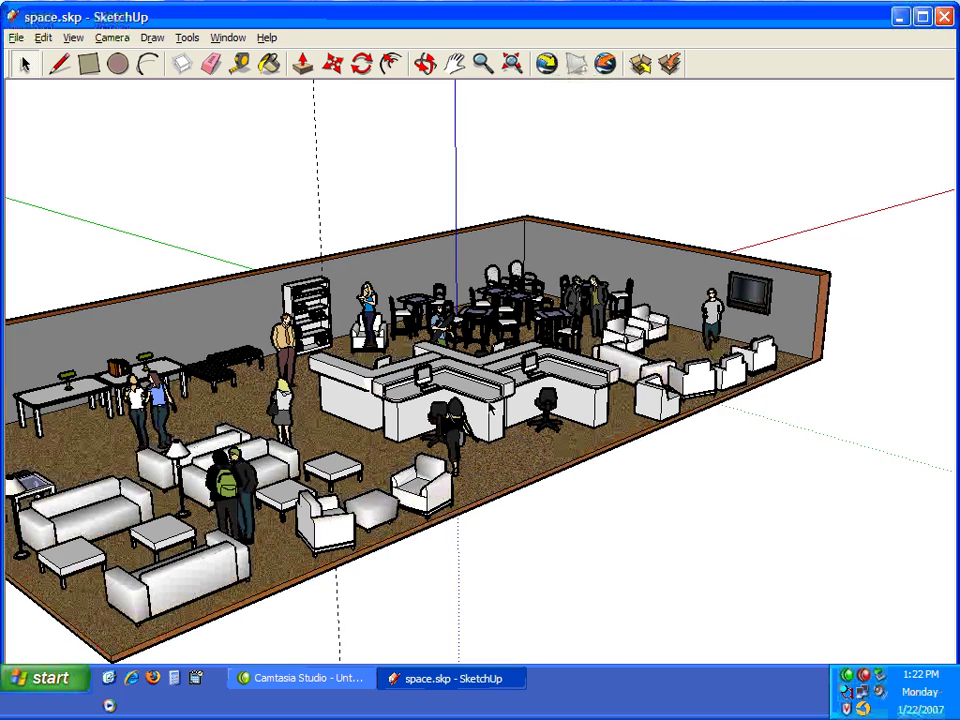
pyautogui.scroll(2, 490, 405)
# - Orbit the lounge room through several angles, down to near eye level
pyautogui.press('q')
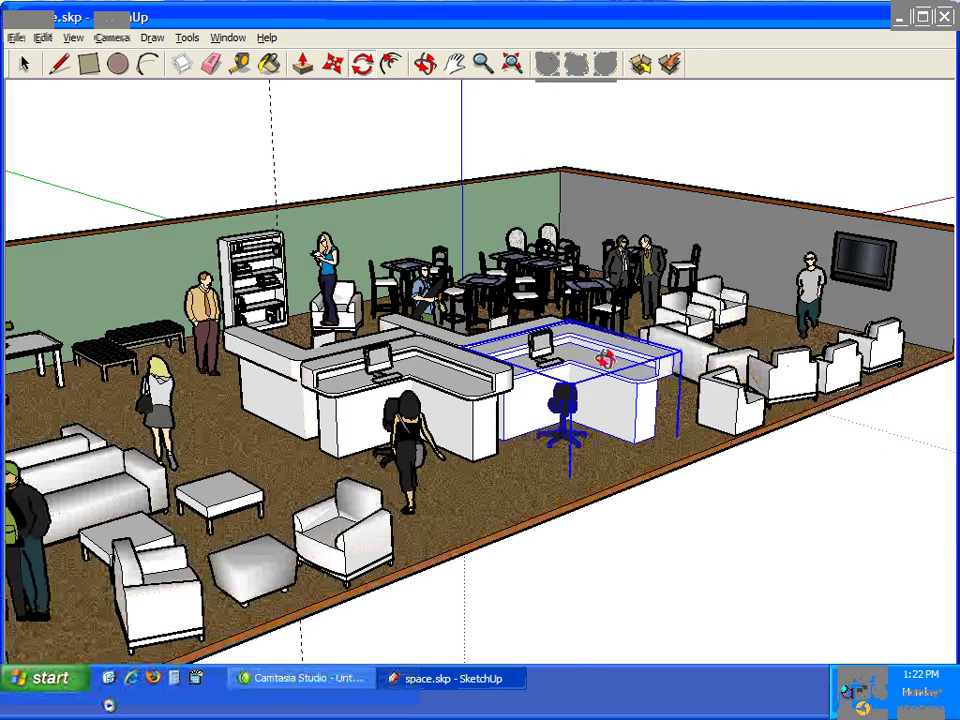
pyautogui.moveTo(605, 360)
pyautogui.mouseDown(button='middle')
pyautogui.moveTo(152, 348)
pyautogui.moveTo(201, 292)
pyautogui.mouseUp(button='middle')
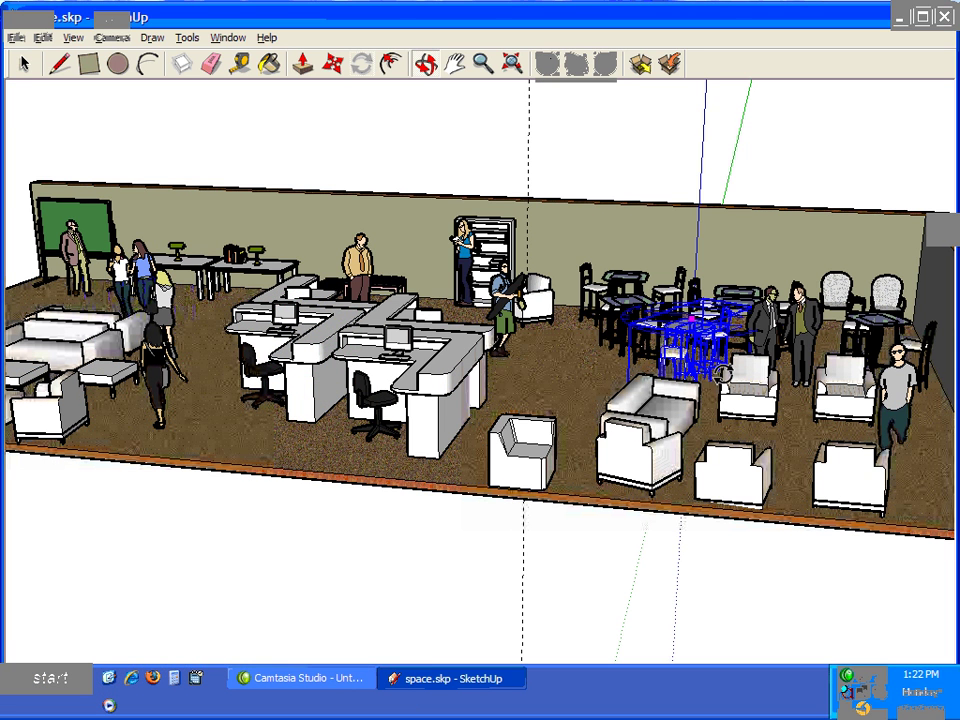
pyautogui.press('space')
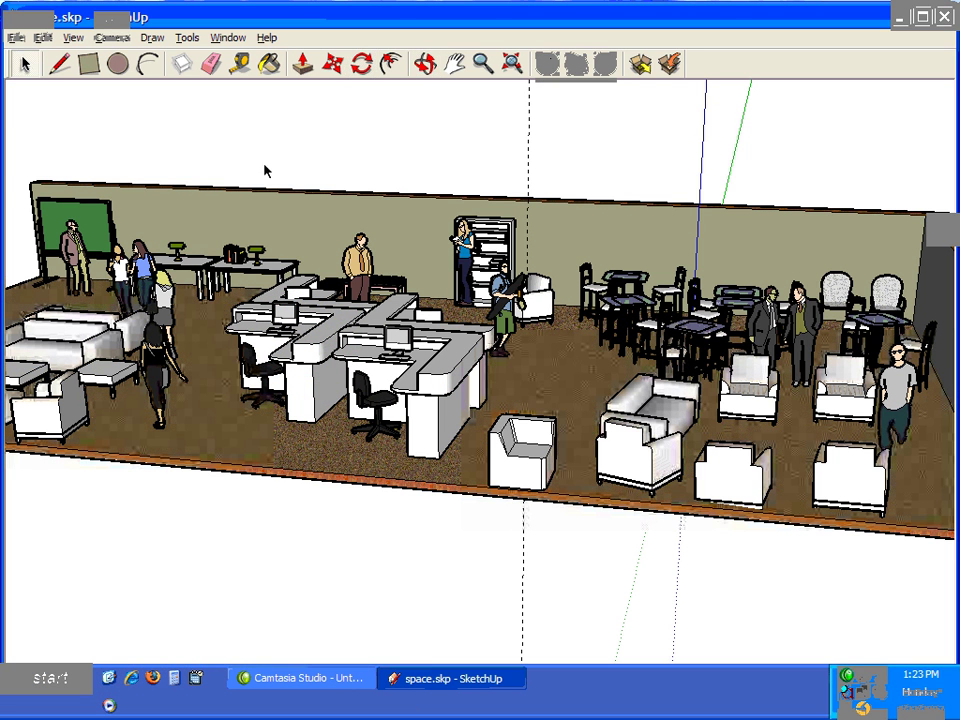
pyautogui.press('q')
pyautogui.moveTo(403, 294); pyautogui.dragTo(640, 293, button='middle')
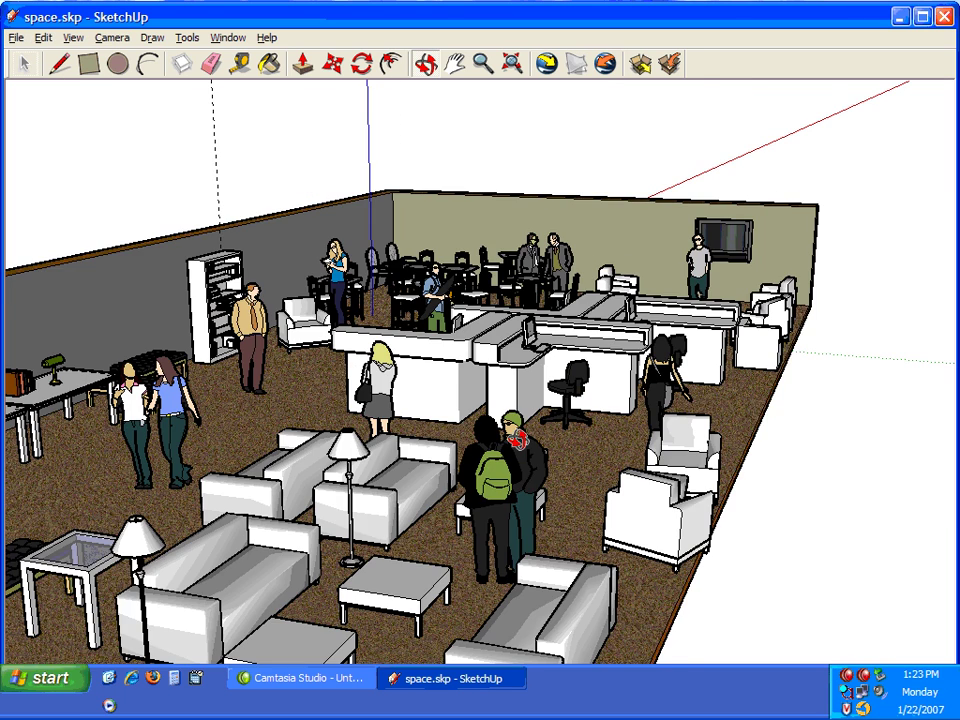
pyautogui.moveTo(516, 438); pyautogui.dragTo(707, 381, button='middle')
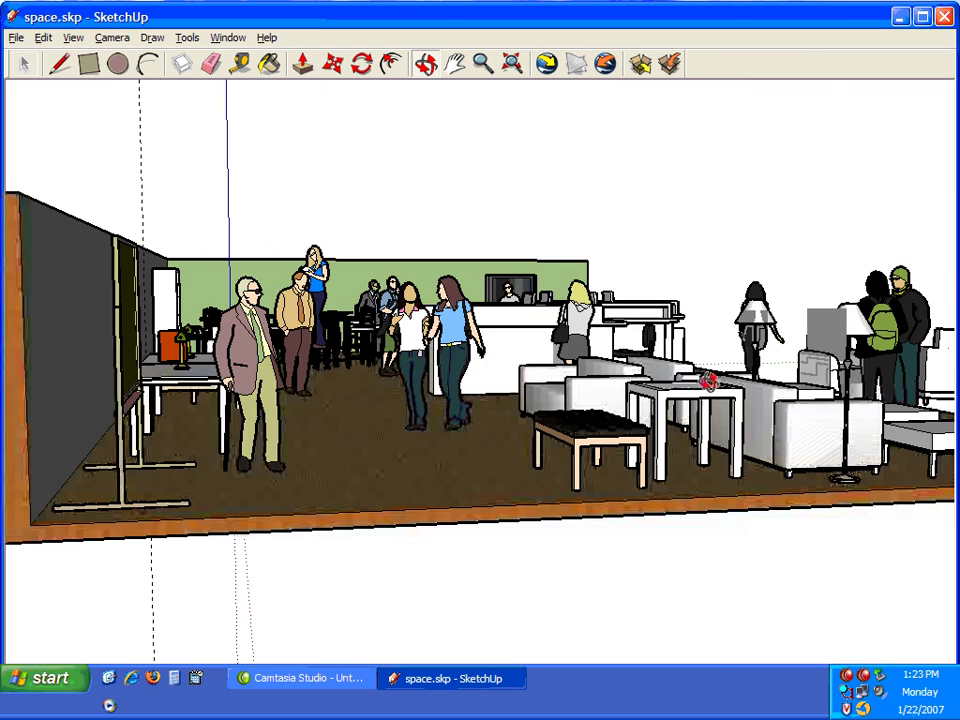
pyautogui.moveTo(705, 381); pyautogui.dragTo(540, 393)
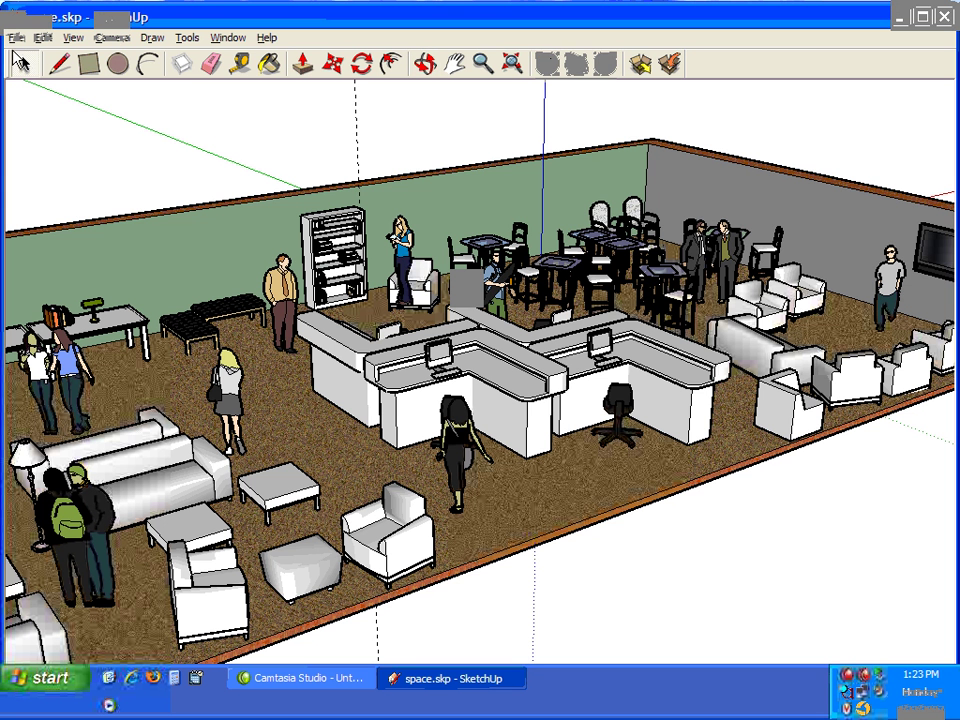
# - Start a new blank model from the File menu
pyautogui.click(25, 62)
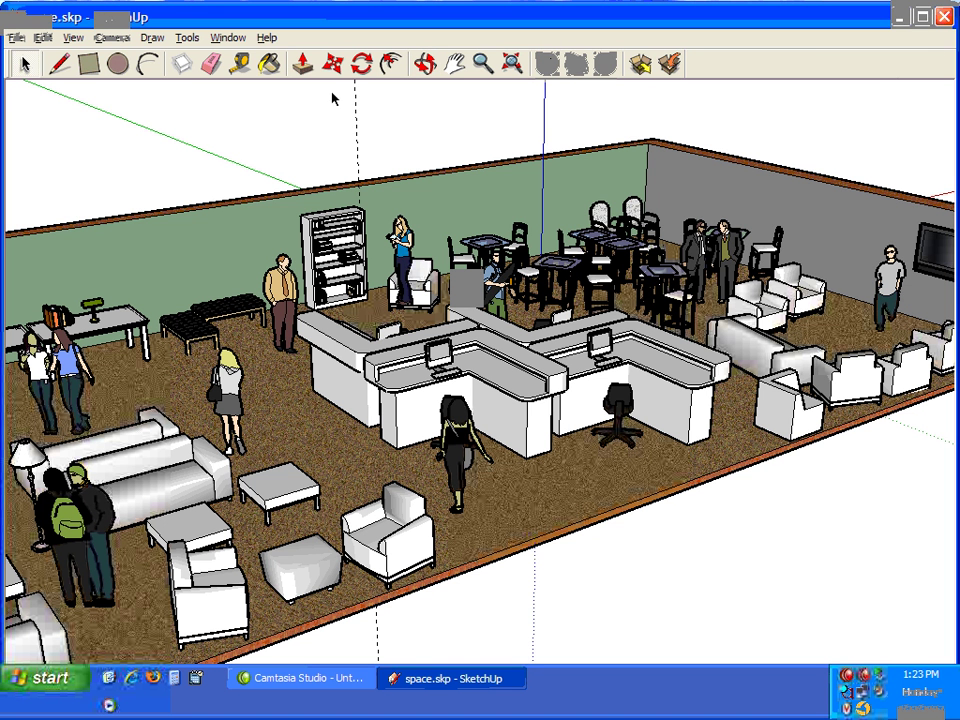
pyautogui.click(16, 37)
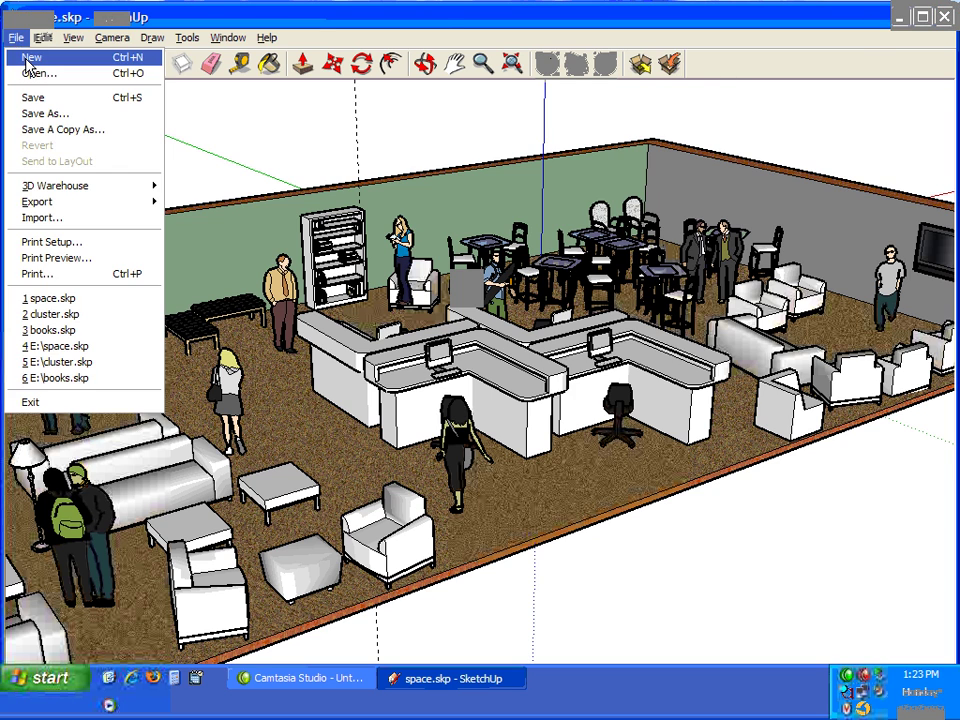
pyautogui.click(40, 58)
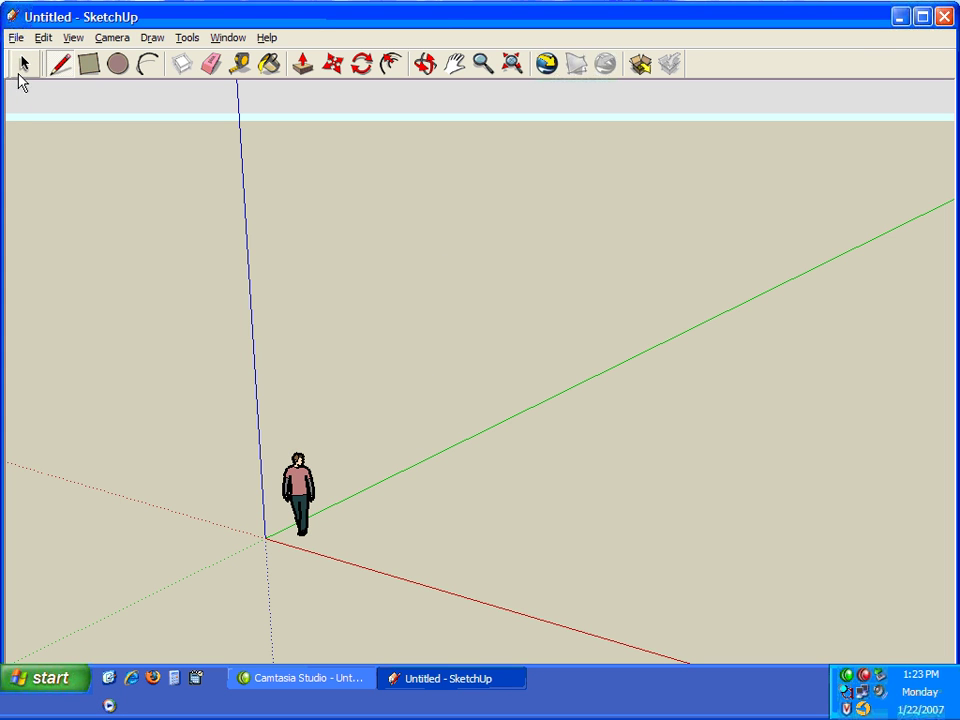
# - Delete the default person figure from the new model
pyautogui.click(24, 63)
pyautogui.click(301, 500)
pyautogui.press('Delete')
# - Draw a ground rectangle, push it into a thick box, and begin an inset rectangle on top
pyautogui.click(88, 63)
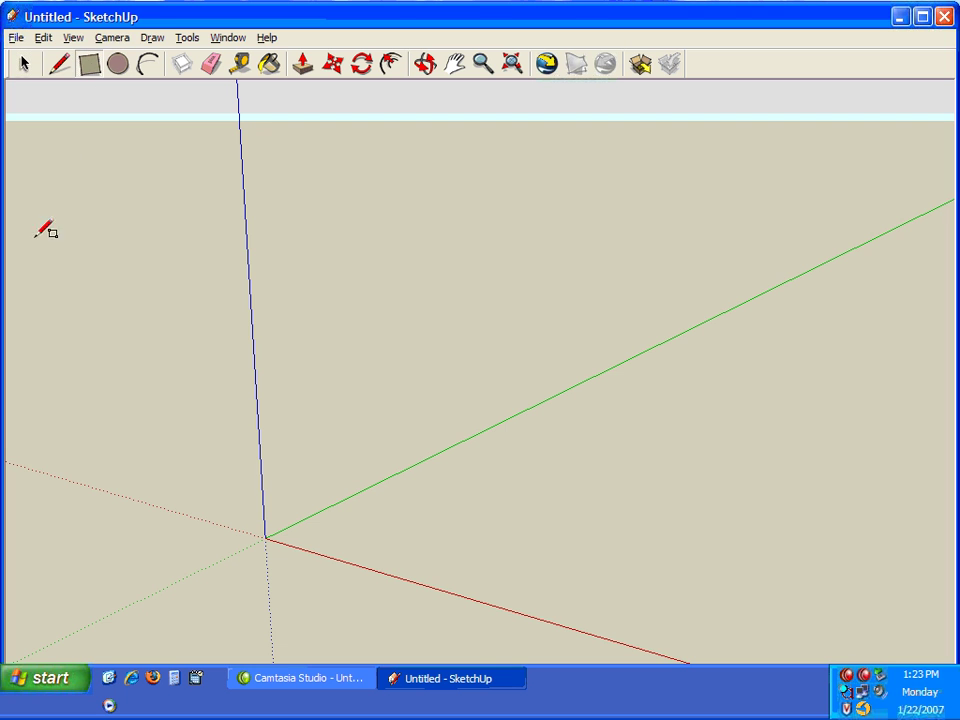
pyautogui.click(42, 505)
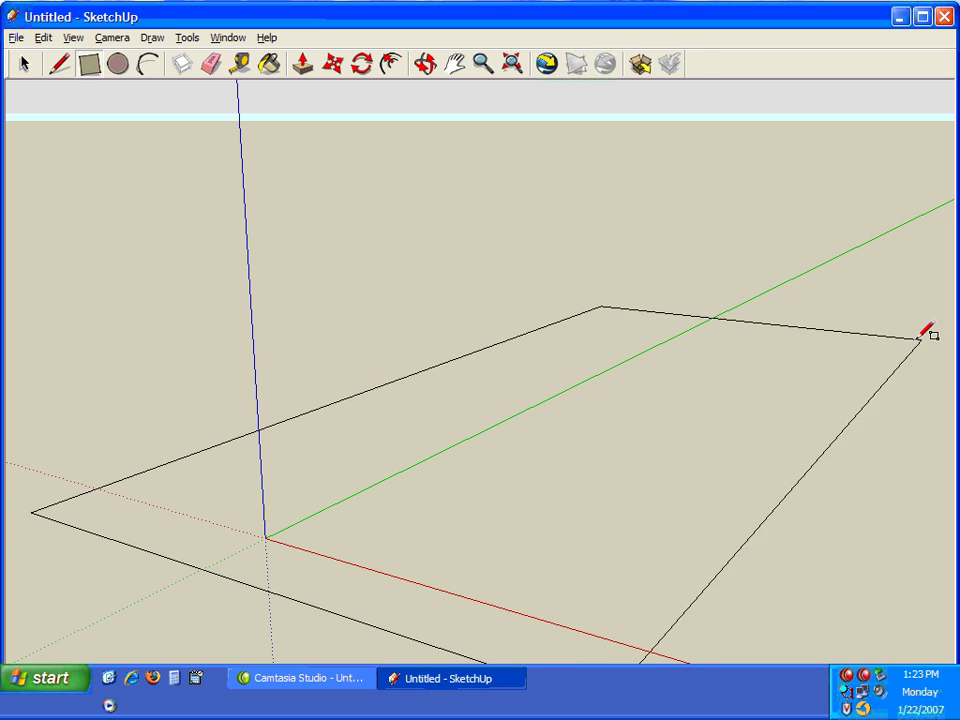
pyautogui.click(860, 380)
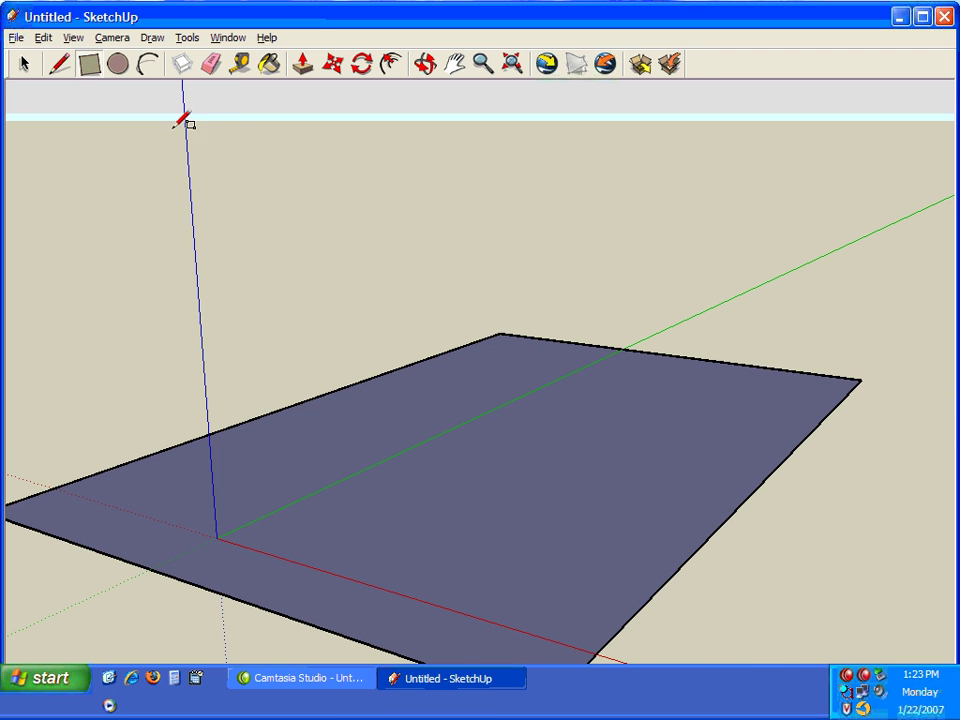
pyautogui.click(303, 64)
pyautogui.click(589, 454)
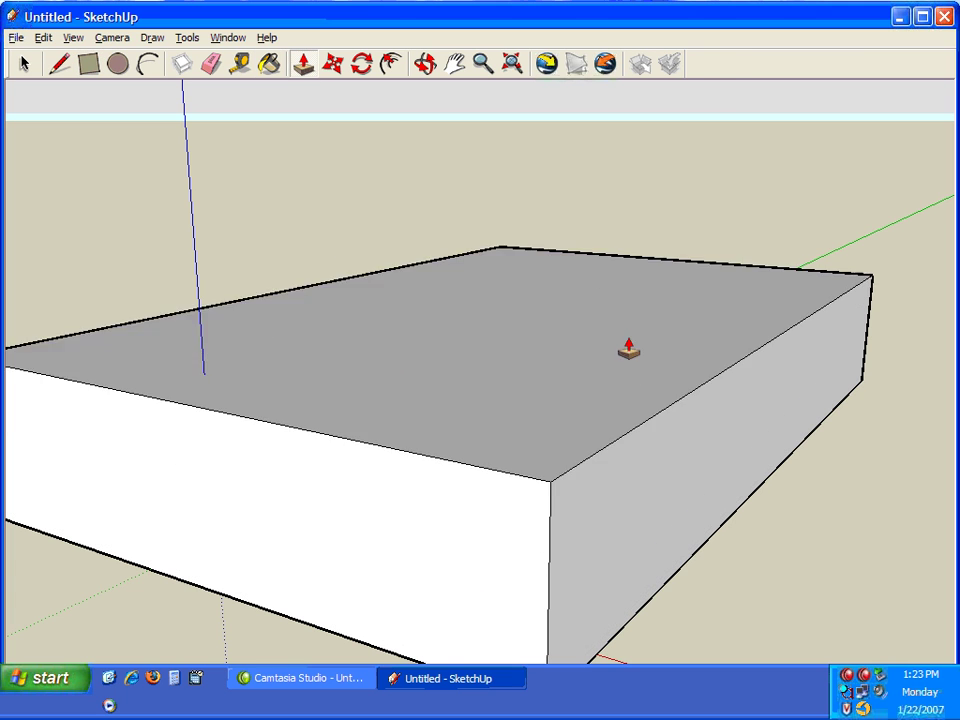
pyautogui.click(630, 290)
pyautogui.click(89, 63)
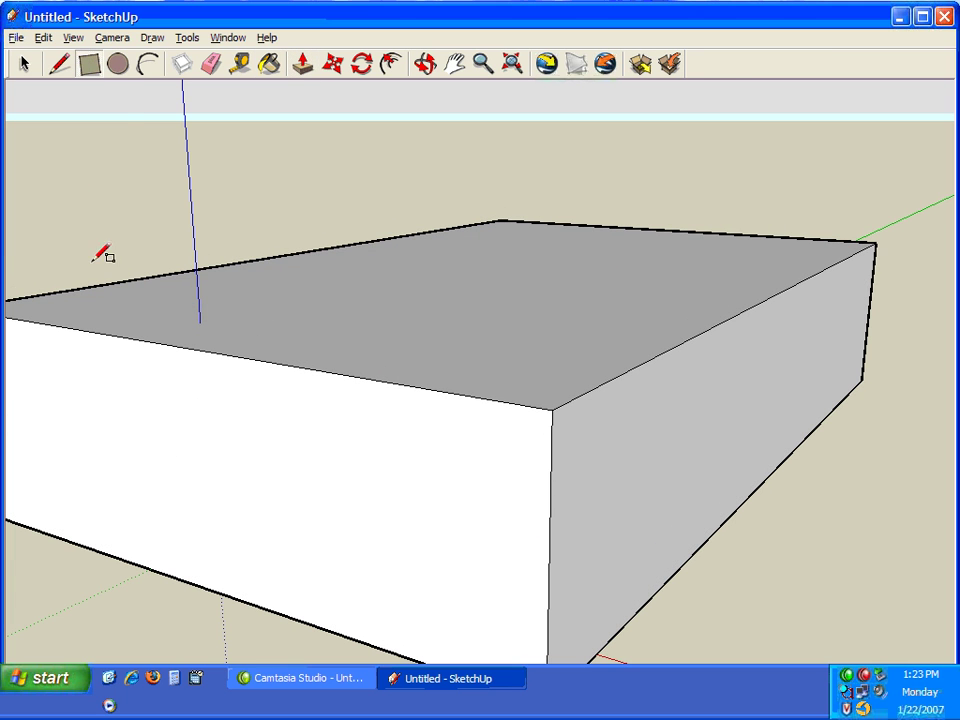
pyautogui.click(10, 318)
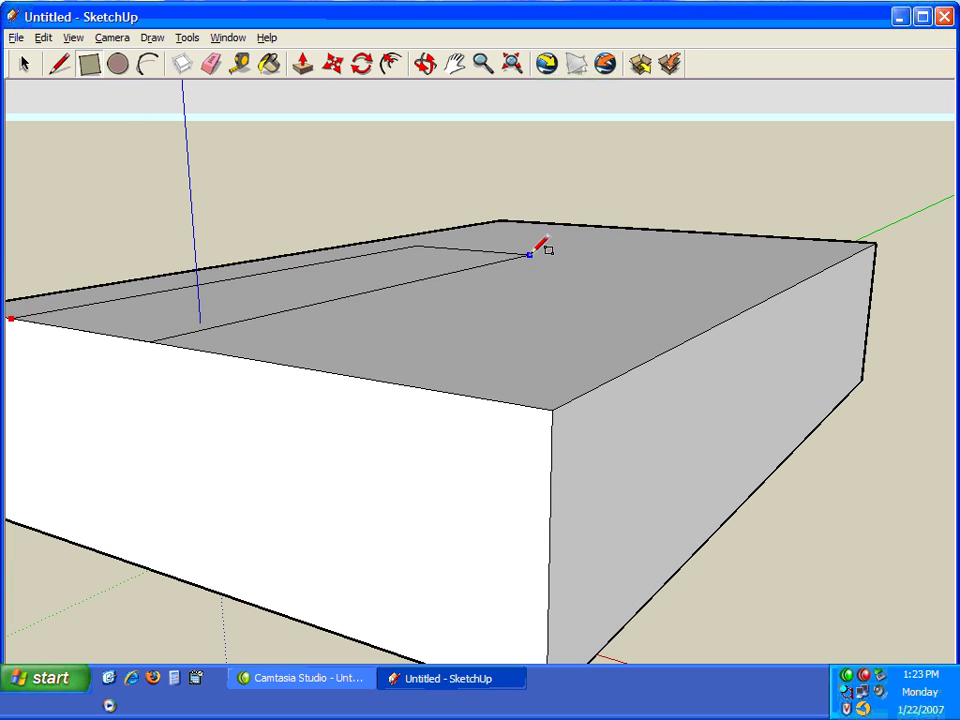
# - Complete the inset rectangle and push it down to hollow the box, keeping the floor
pyautogui.click(872, 244)
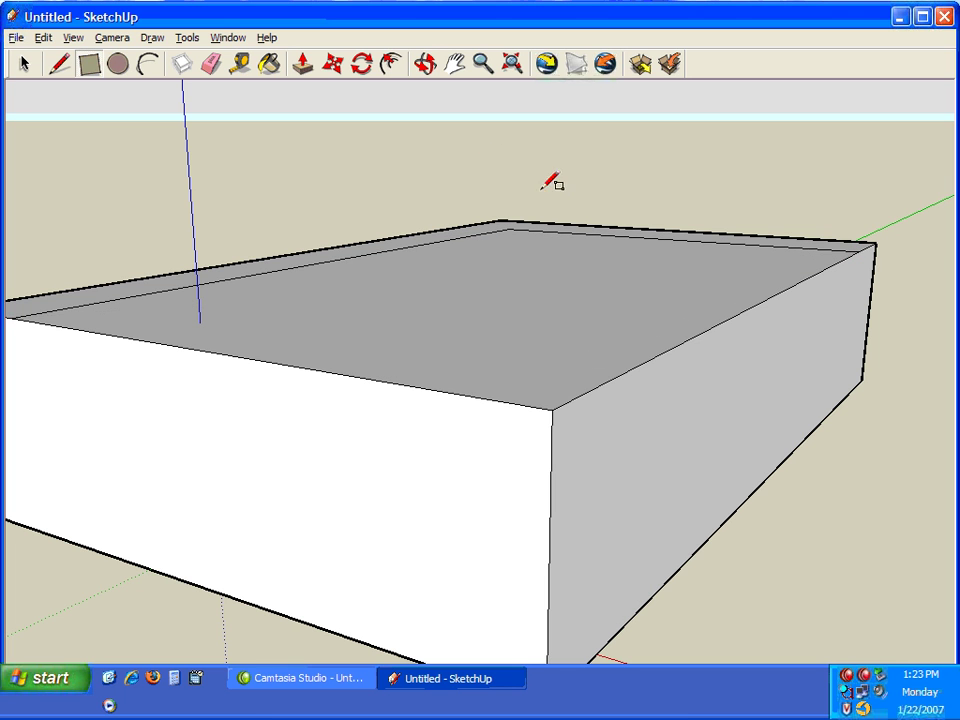
pyautogui.click(305, 72)
pyautogui.moveTo(484, 324); pyautogui.dragTo(482, 520)
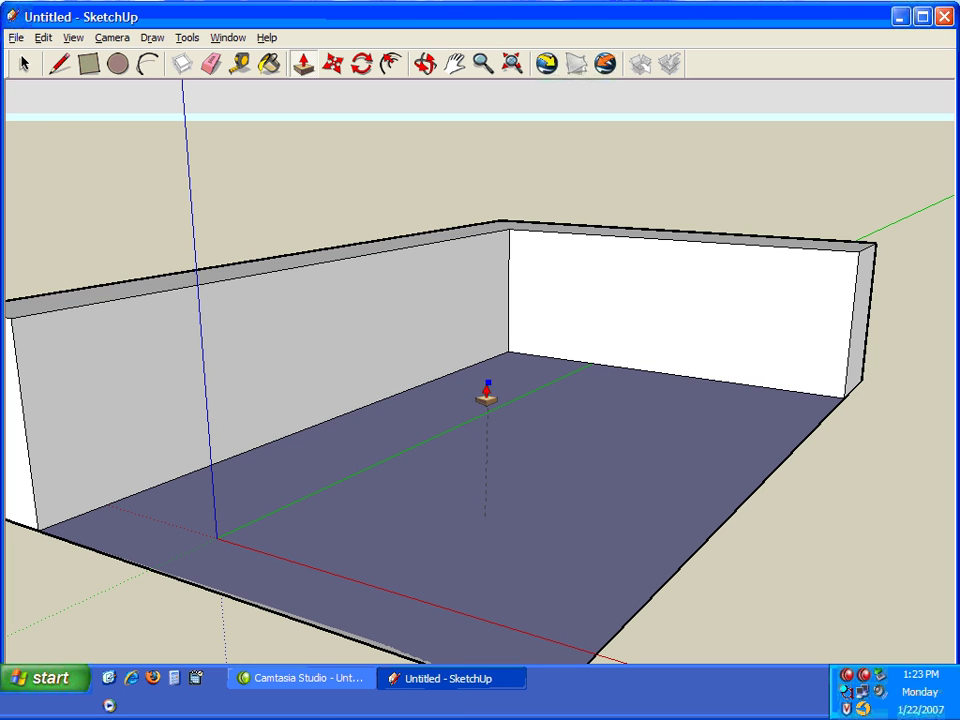
pyautogui.doubleClick(470, 392)
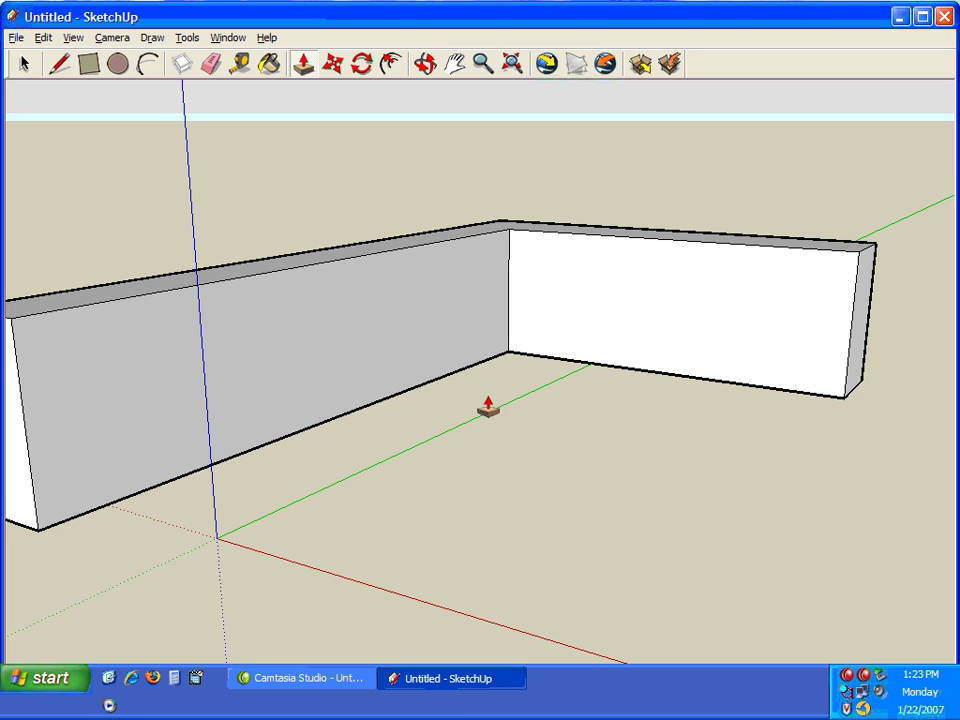
pyautogui.hotkey('ctrl', 'z')
pyautogui.hotkey('ctrl', 'z')
pyautogui.moveTo(451, 355); pyautogui.dragTo(467, 568)
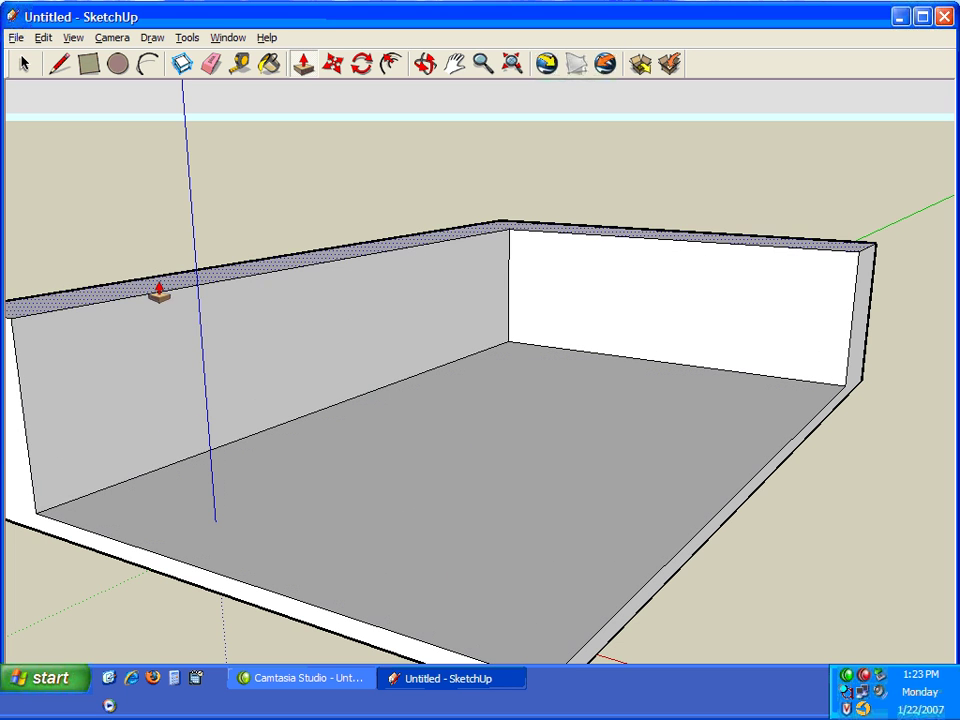
# - Push the left and back walls outward to make them thinner
pyautogui.moveTo(178, 323); pyautogui.dragTo(161, 313)
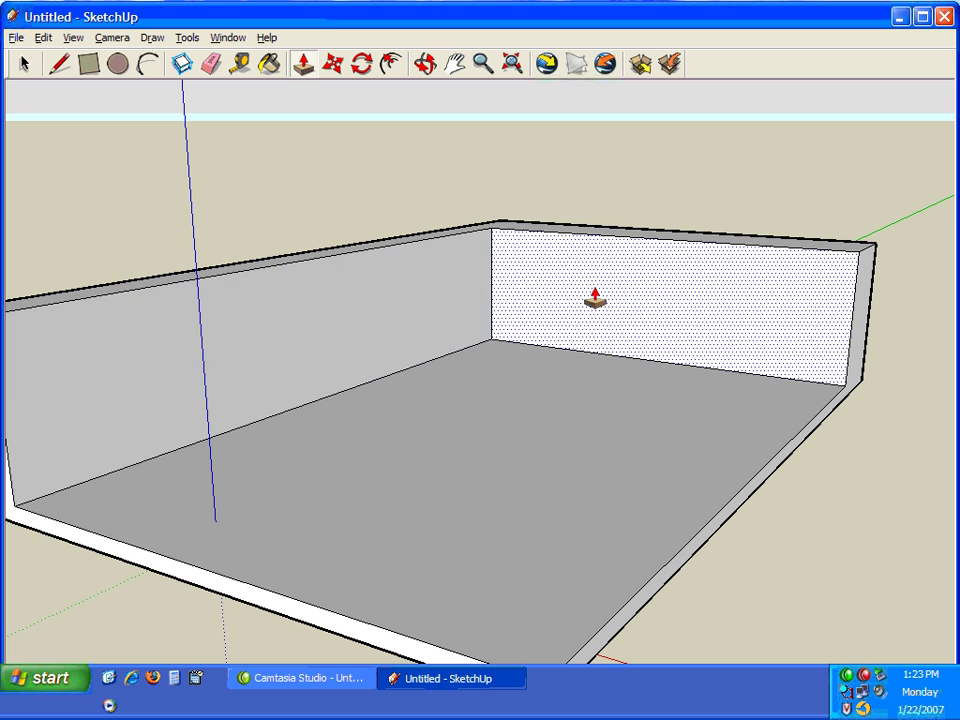
pyautogui.moveTo(667, 283); pyautogui.dragTo(671, 268)
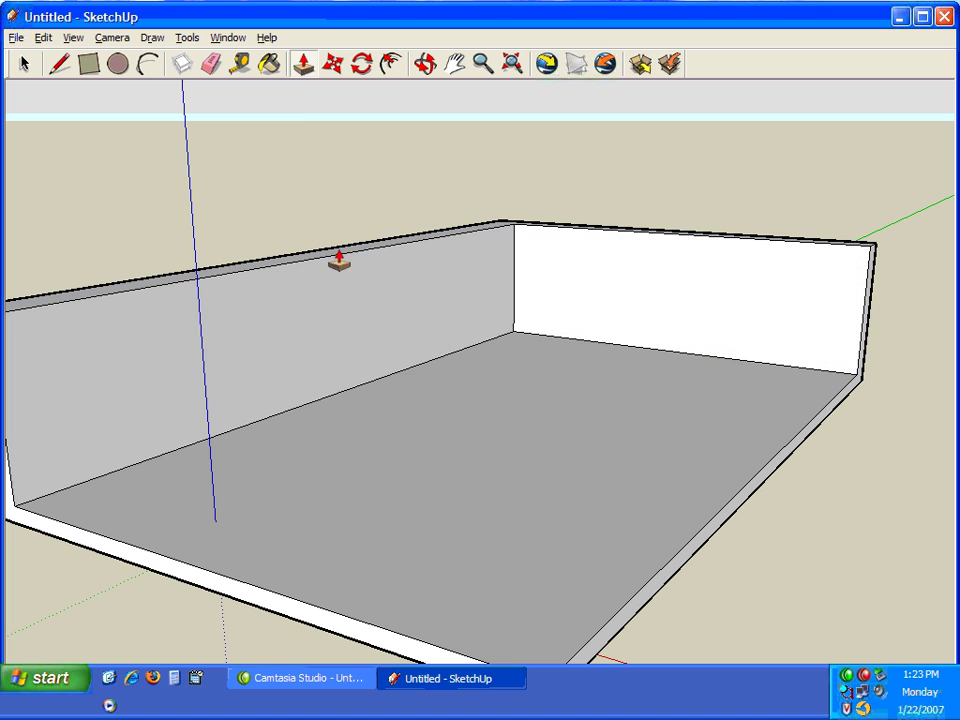
pyautogui.click(178, 40)
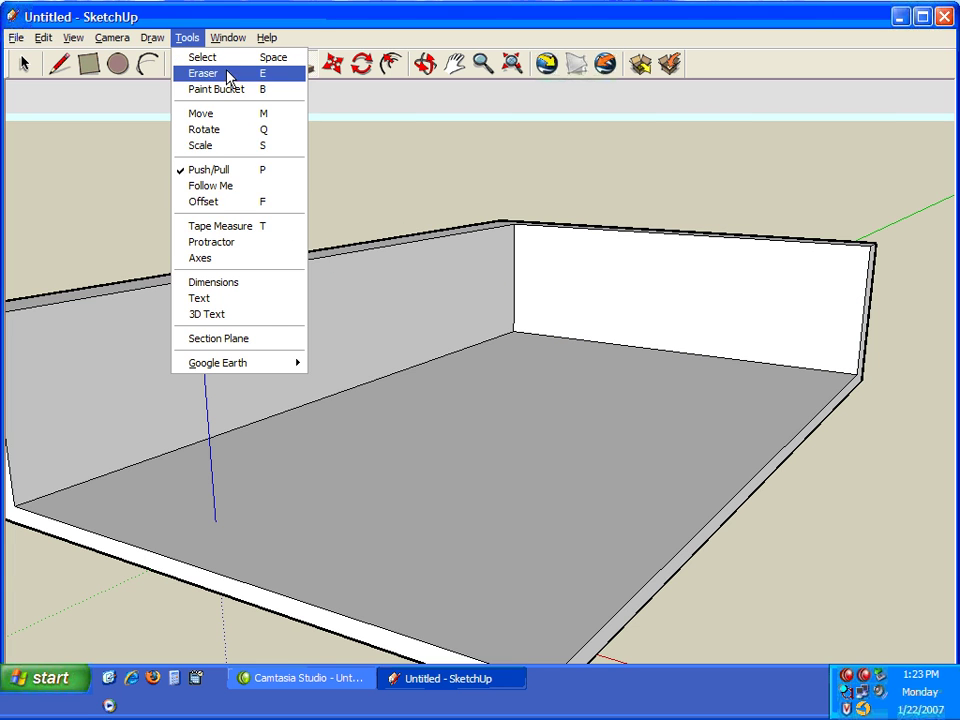
# - Paint the floor with the Carpet_Pattern_LeafSquares_Tan material
pyautogui.click(244, 97)
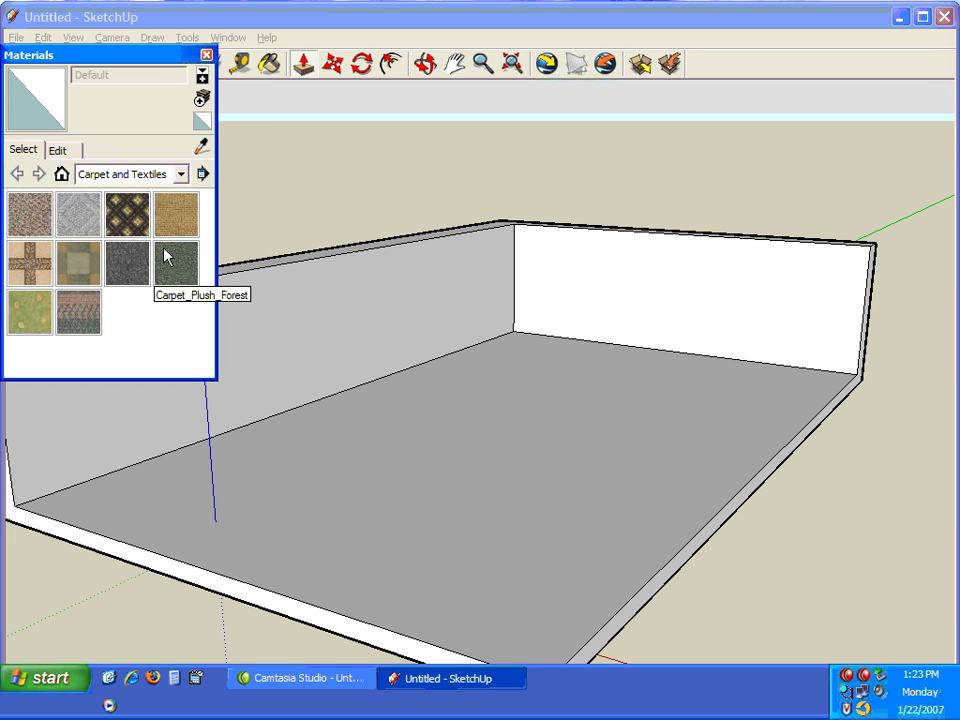
pyautogui.click(178, 265)
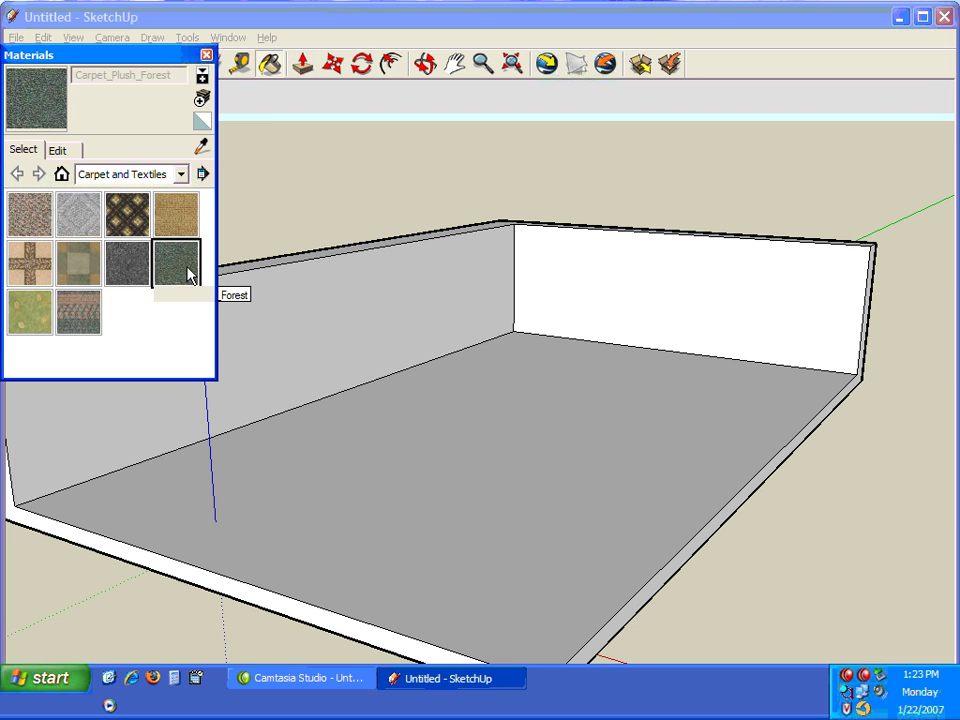
pyautogui.click(30, 264)
pyautogui.click(491, 470)
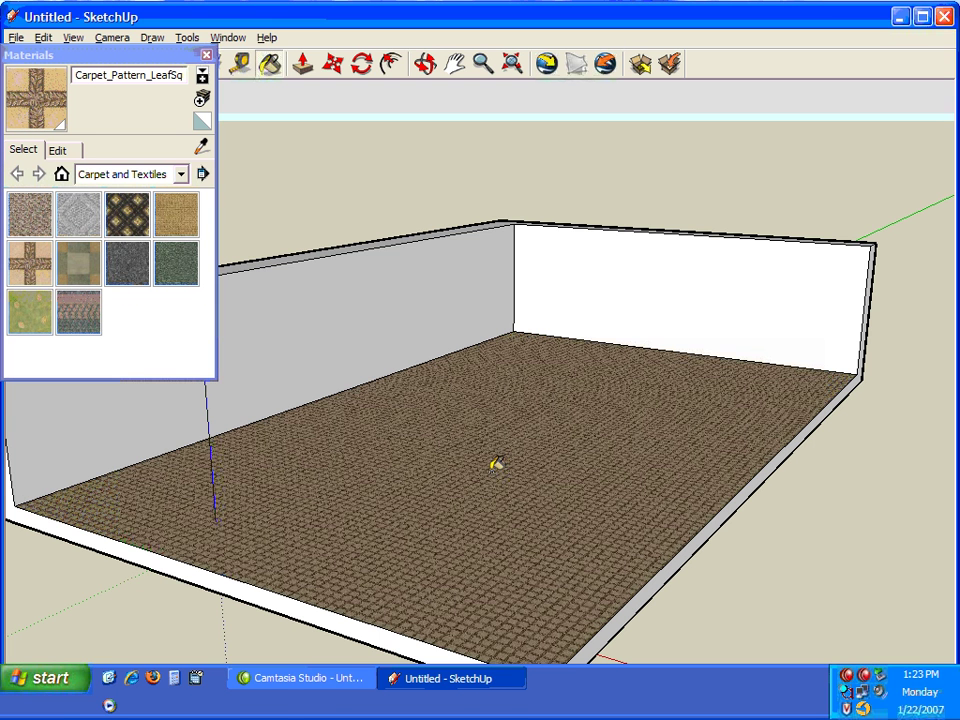
# - Paint the left wall maroon and the back wall gray using Colors swatches
pyautogui.click(181, 174)
pyautogui.click(165, 240)
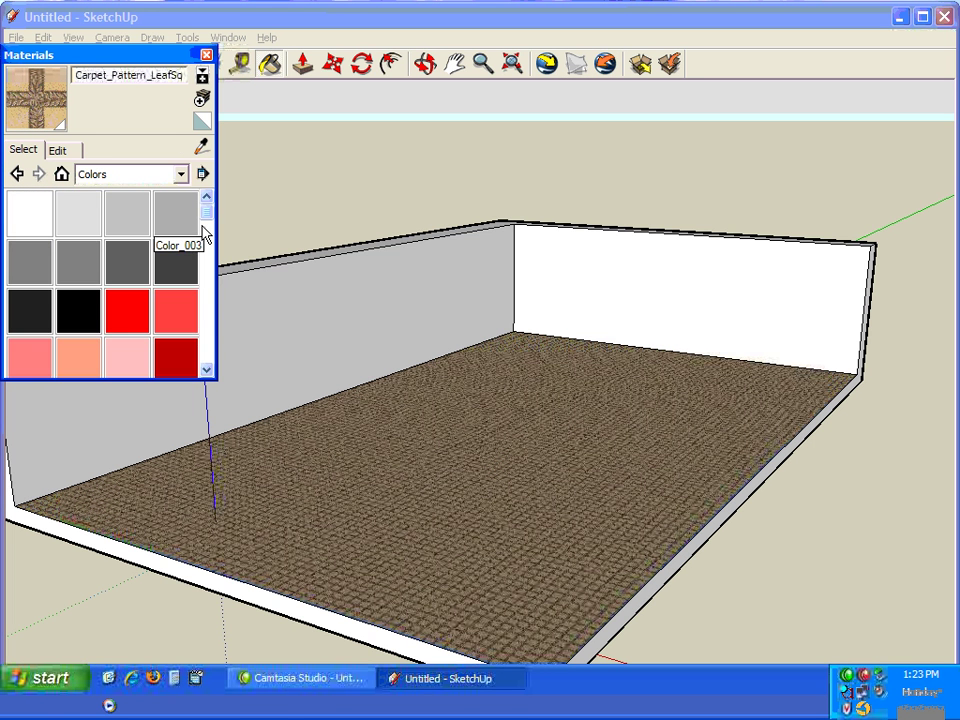
pyautogui.scroll(-2, 213, 340)
pyautogui.scroll(-2, 213, 340)
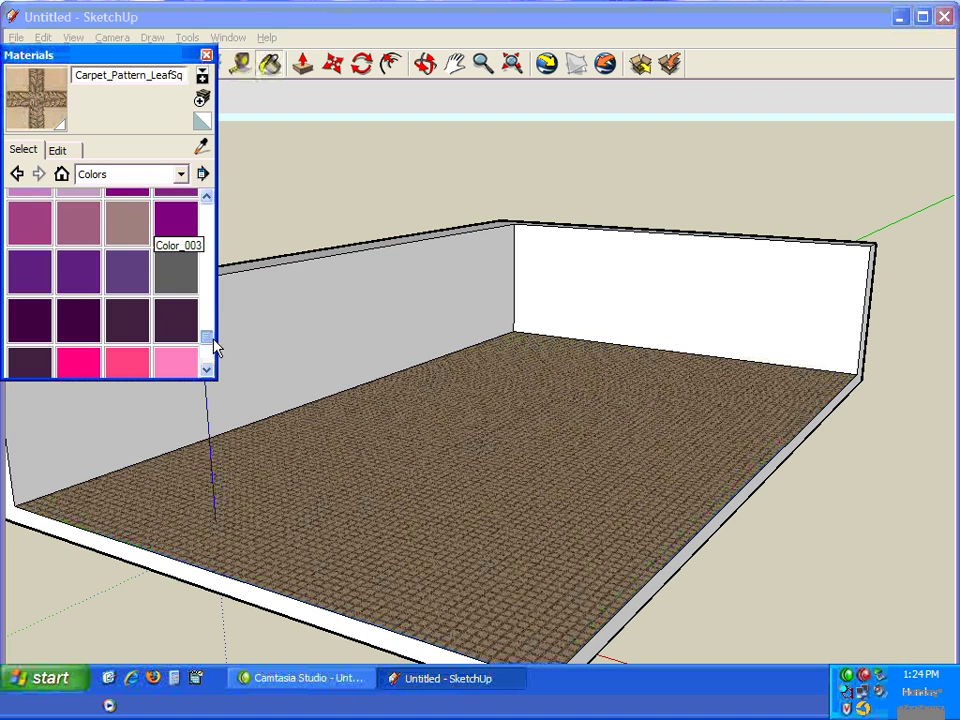
pyautogui.click(176, 270)
pyautogui.click(389, 335)
pyautogui.click(632, 311)
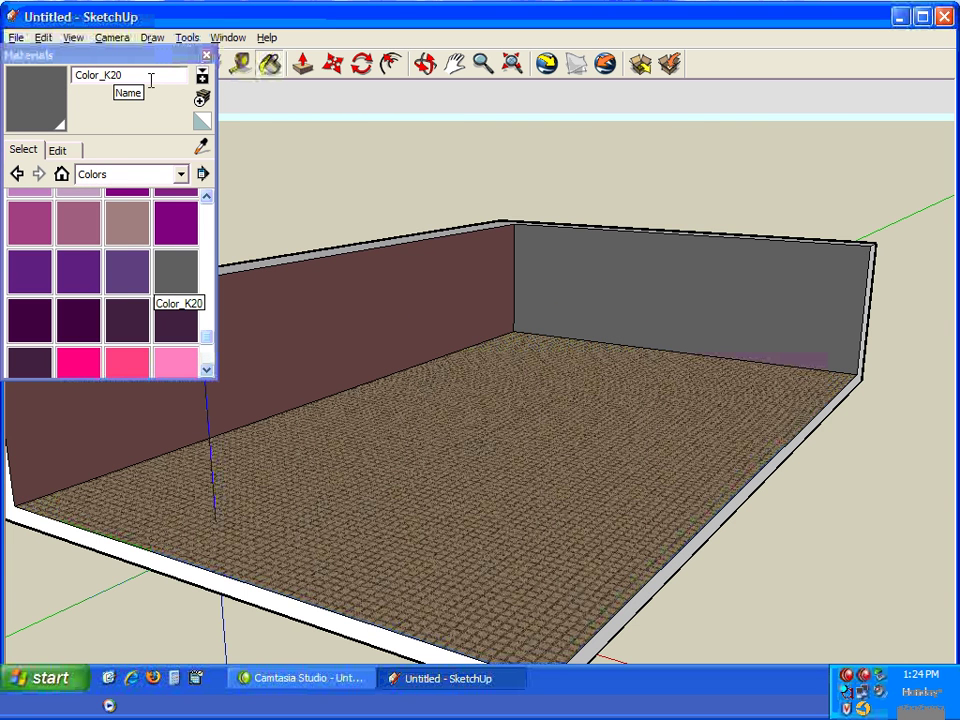
# - Place the Door_Glass Double component on the back wall
pyautogui.click(206, 55)
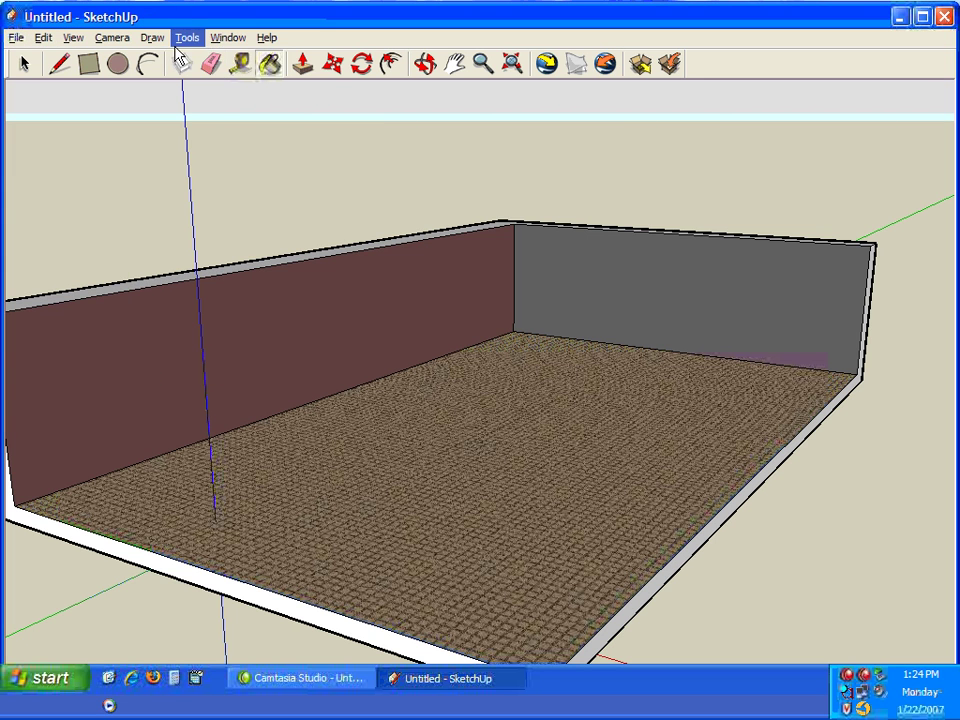
pyautogui.click(228, 37)
pyautogui.click(250, 115)
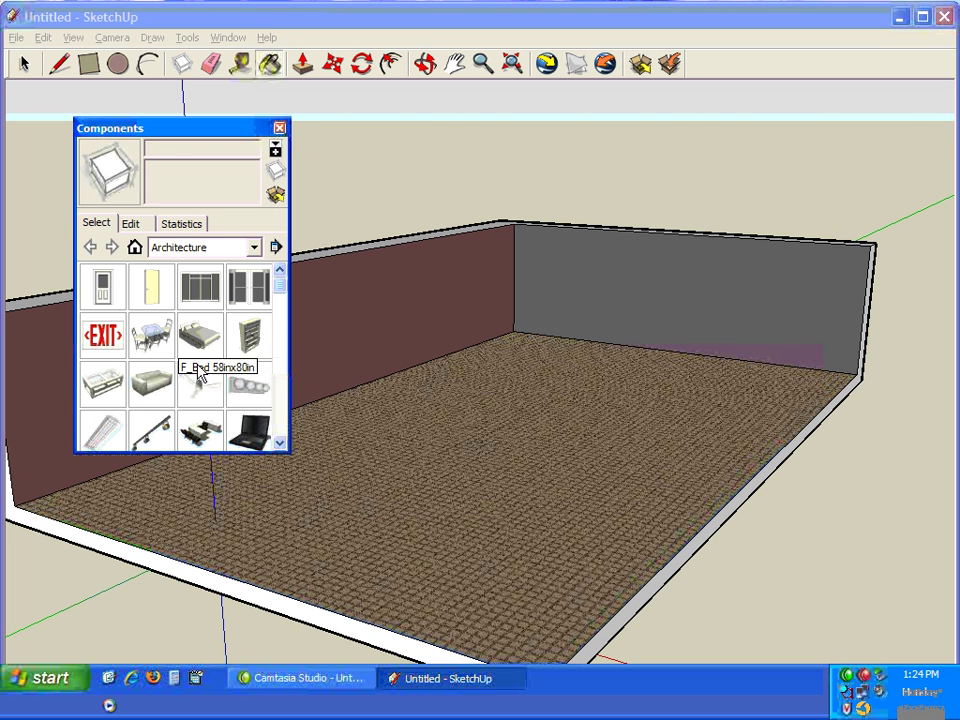
pyautogui.click(200, 287)
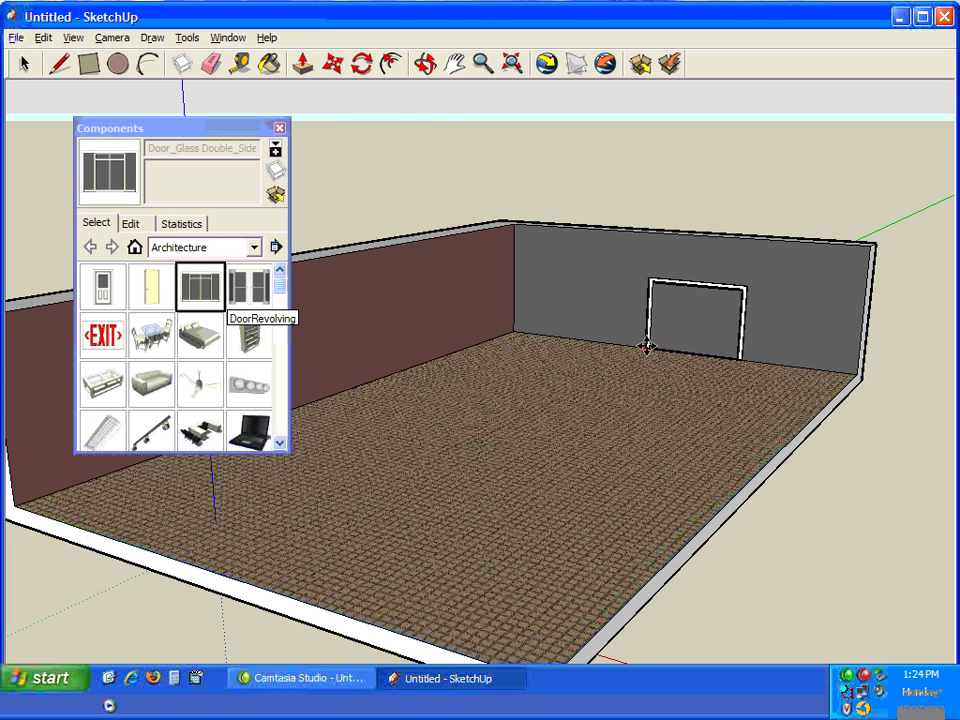
pyautogui.click(648, 348)
# - Place the bookshelf, Barstool-High Table set and Office_Vertical File cabinet on the floor
pyautogui.click(249, 335)
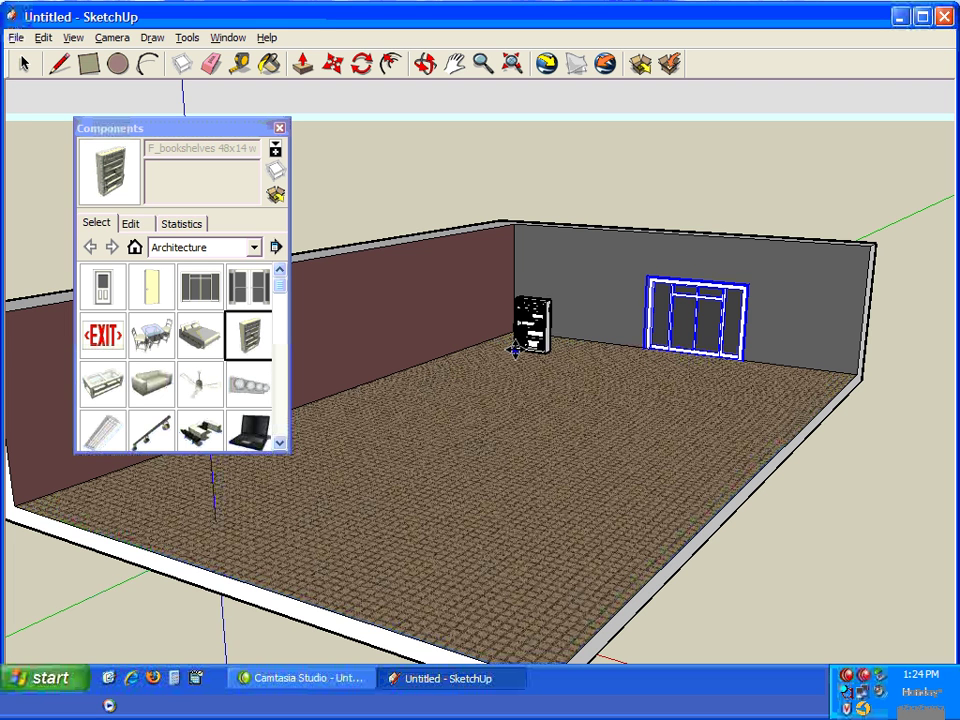
pyautogui.click(516, 349)
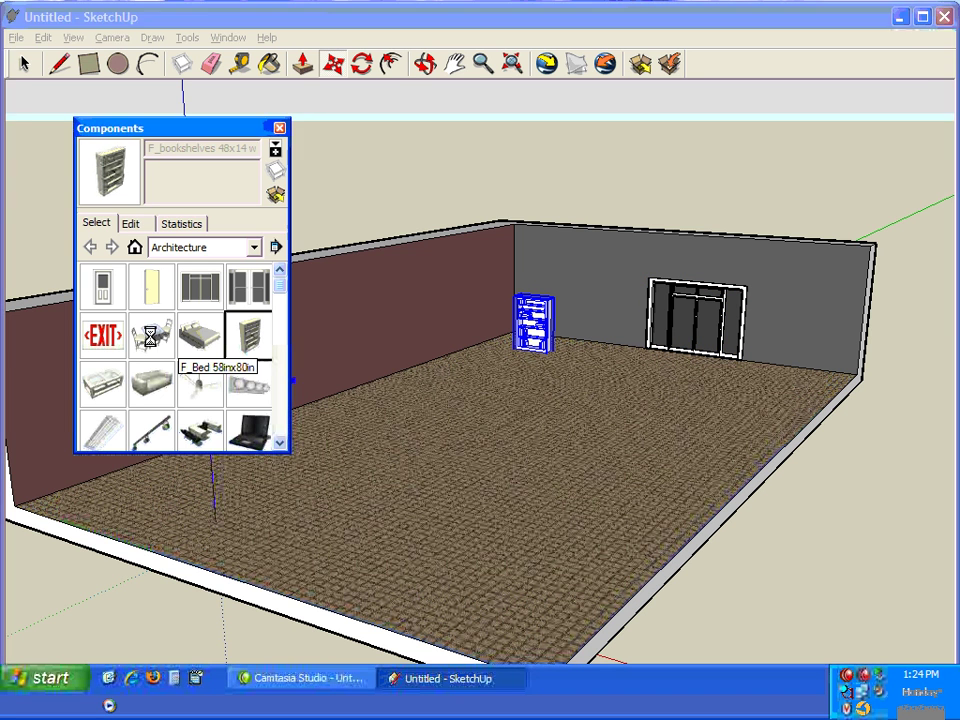
pyautogui.click(151, 335)
pyautogui.click(492, 405)
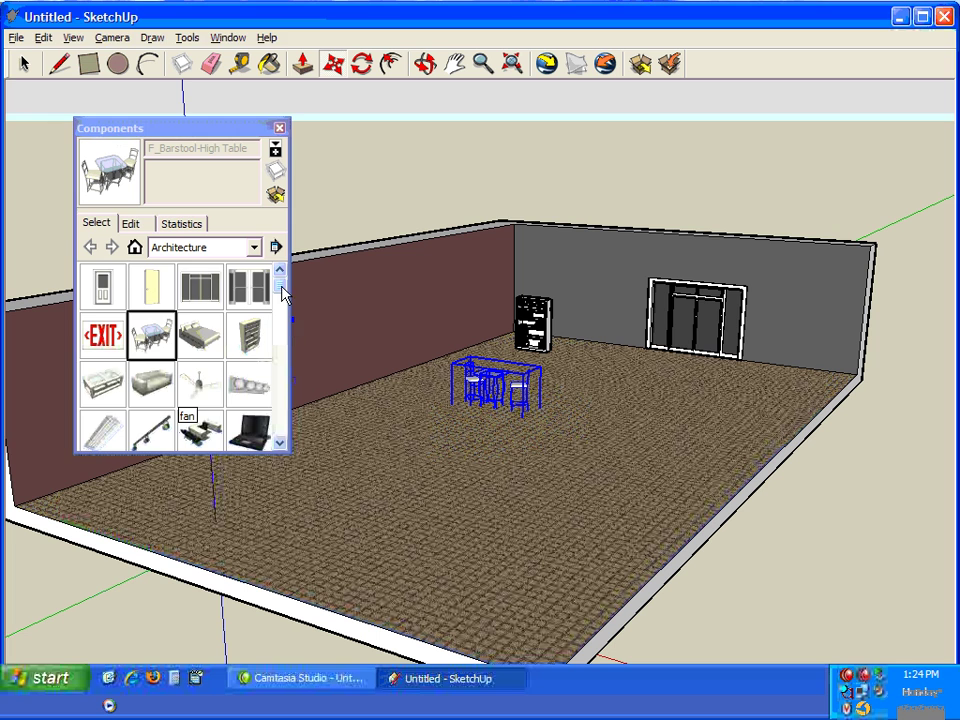
pyautogui.moveTo(281, 276); pyautogui.dragTo(281, 345)
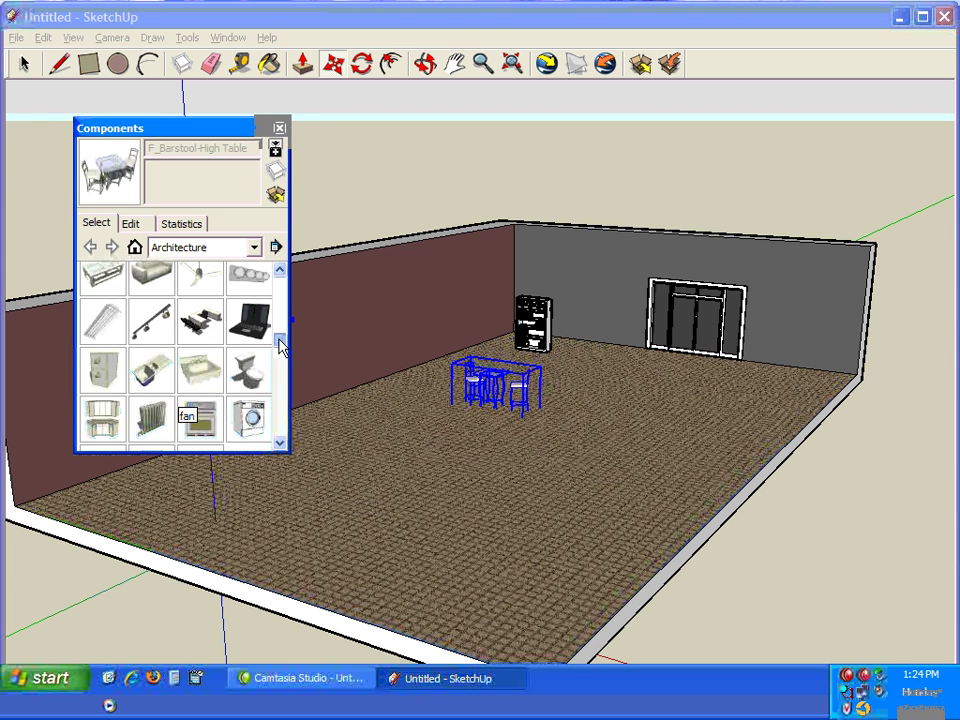
pyautogui.click(100, 372)
pyautogui.click(703, 425)
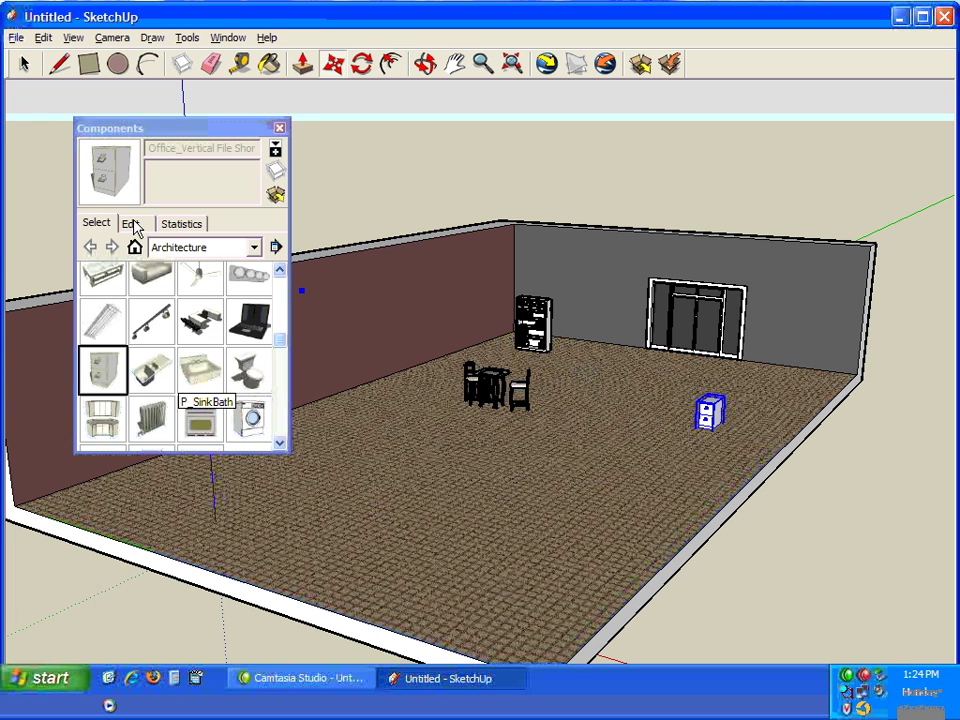
pyautogui.click(279, 127)
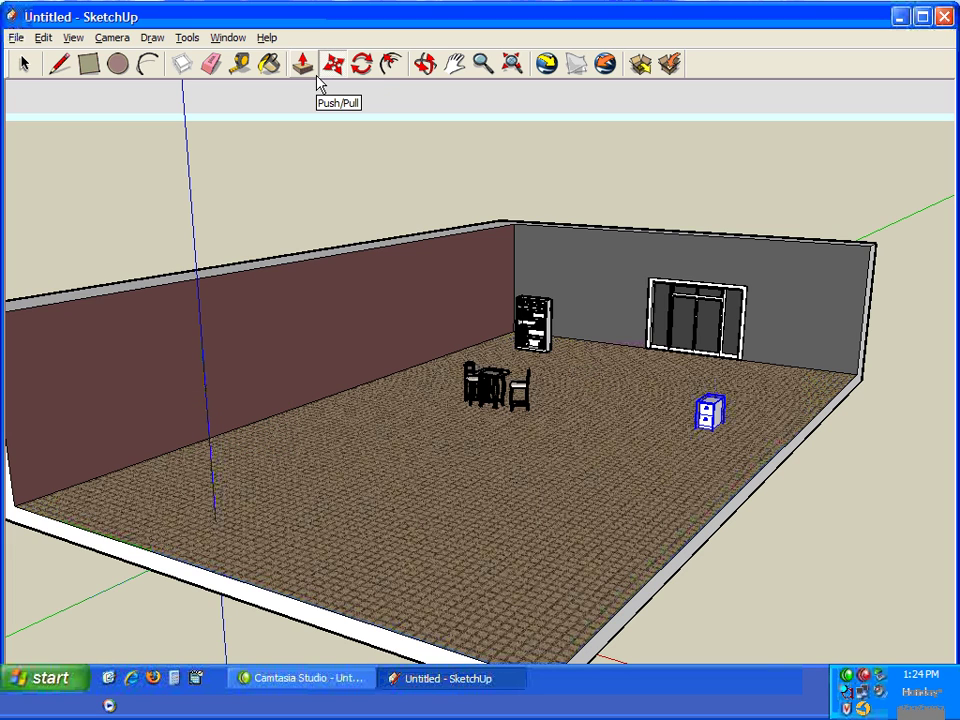
pyautogui.scroll(2, 542, 478)
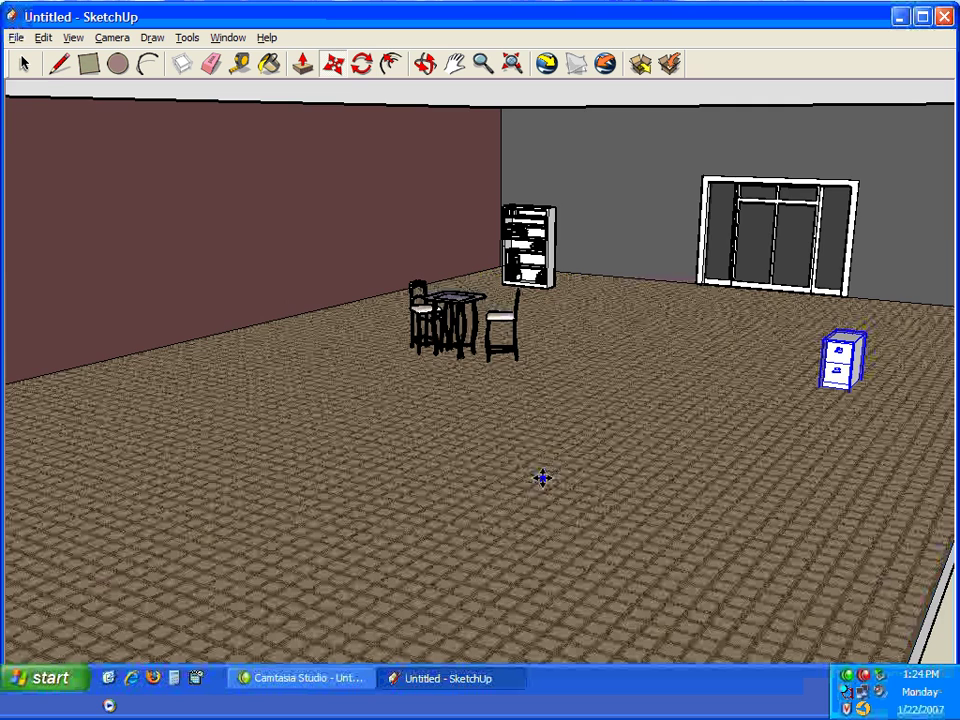
pyautogui.scroll(2, 542, 473)
pyautogui.scroll(2, 559, 427)
# - Orbit for a low, close view toward the door, bookshelf and table set
pyautogui.press('o')
pyautogui.rightClick(575, 380)
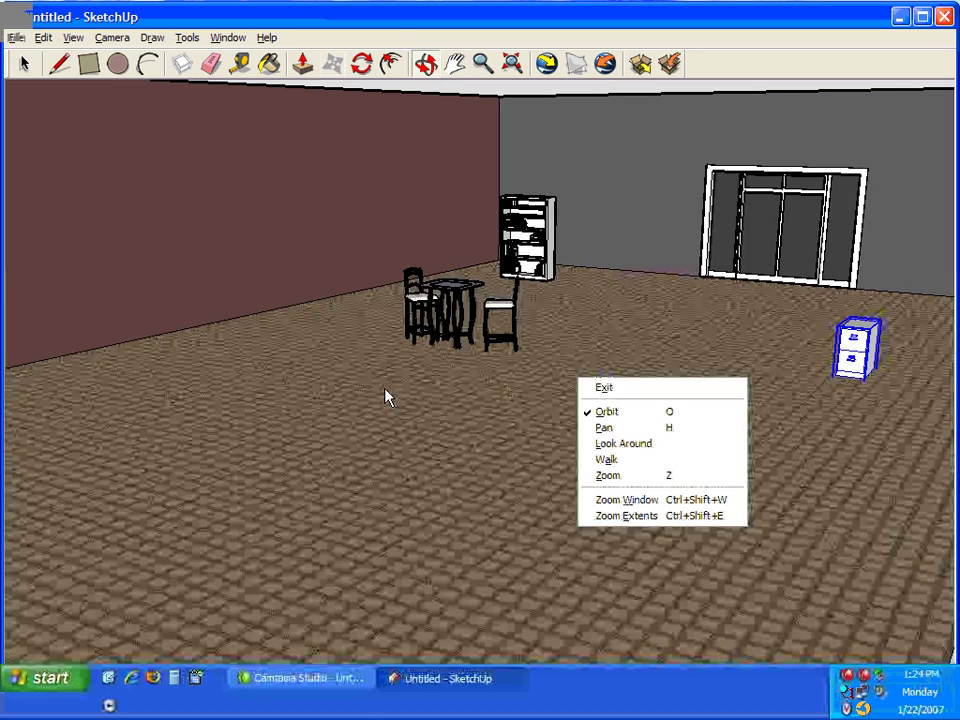
pyautogui.click(386, 394)
pyautogui.moveTo(433, 388)
pyautogui.mouseDown()
pyautogui.moveTo(253, 400)
pyautogui.moveTo(6, 304)
pyautogui.moveTo(281, 456)
pyautogui.moveTo(634, 413)
pyautogui.moveTo(606, 407)
pyautogui.mouseUp()
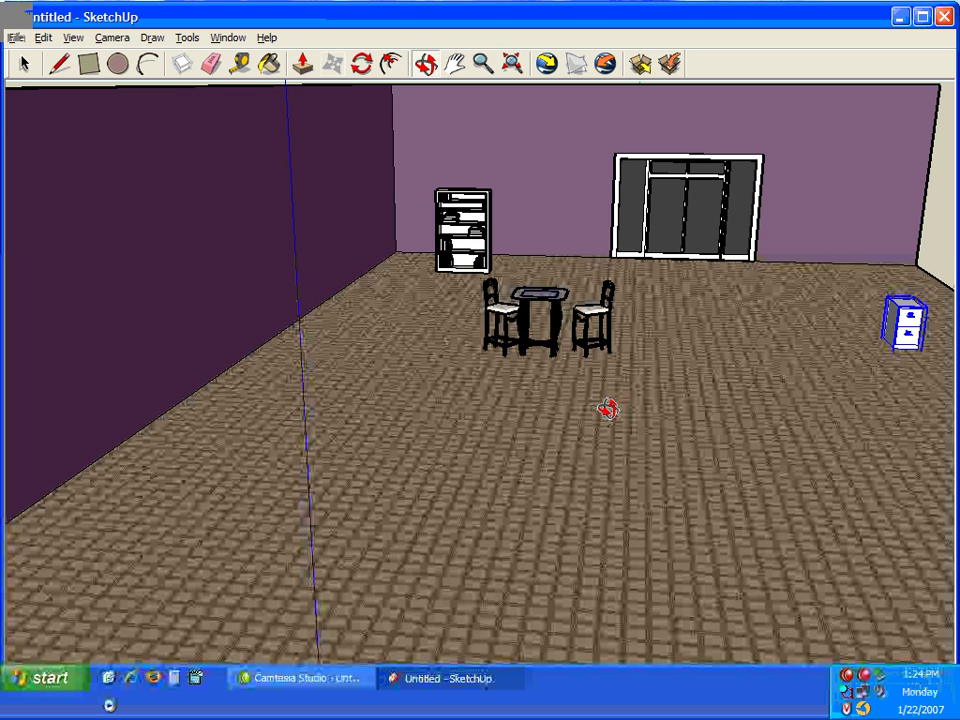